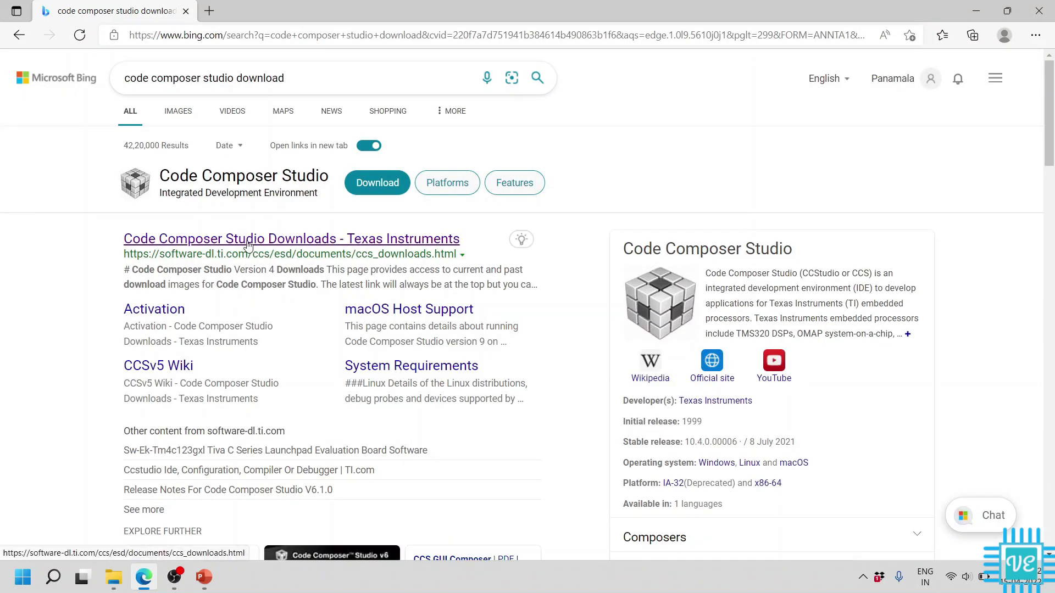
Open the Texas Instruments Code Composer Studio Downloads page and go to the Version 11 Downloads section
left_click(249, 242)
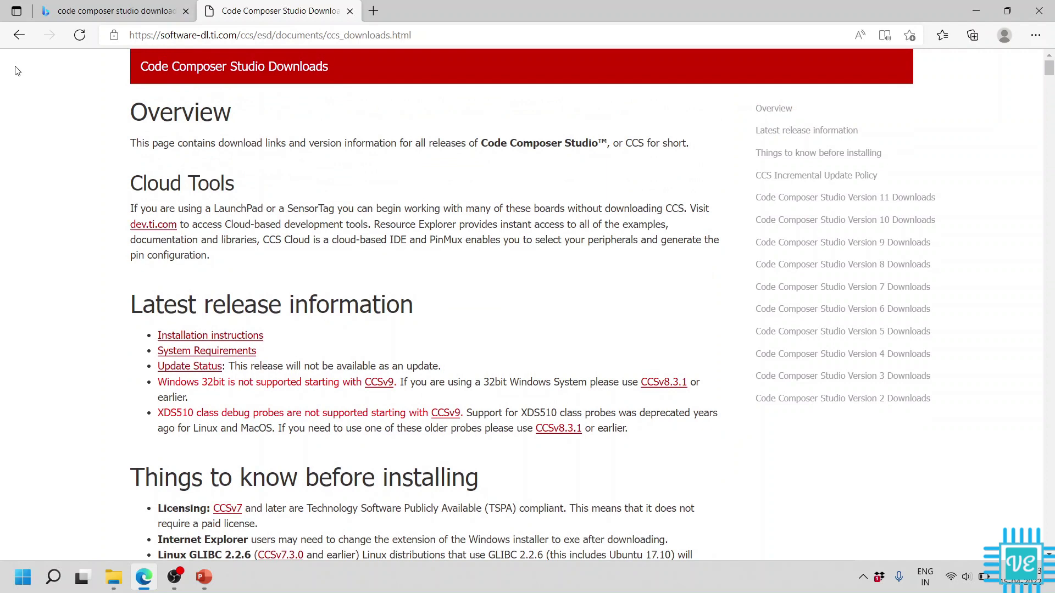
left_click_drag(142, 67, 309, 97)
left_click(309, 97)
scroll(330, 197, "down", 15)
scroll(329, 198, "down", 8)
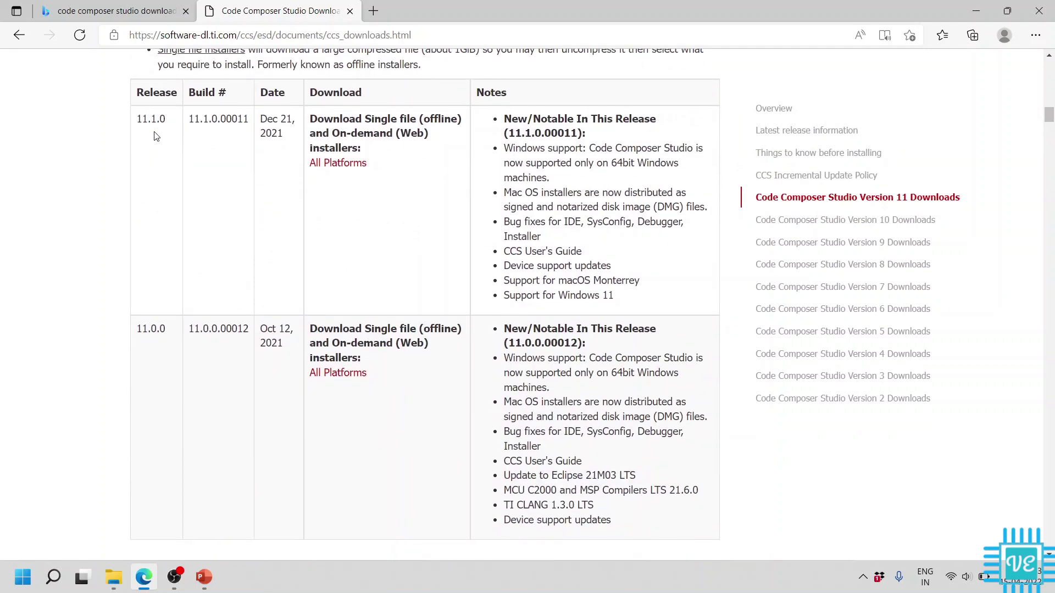
Examine the 11.1.0 release's installer types and Windows support notes, plus the latest release information about 32-bit Windows
left_click_drag(137, 122, 167, 125)
left_click_drag(323, 120, 417, 121)
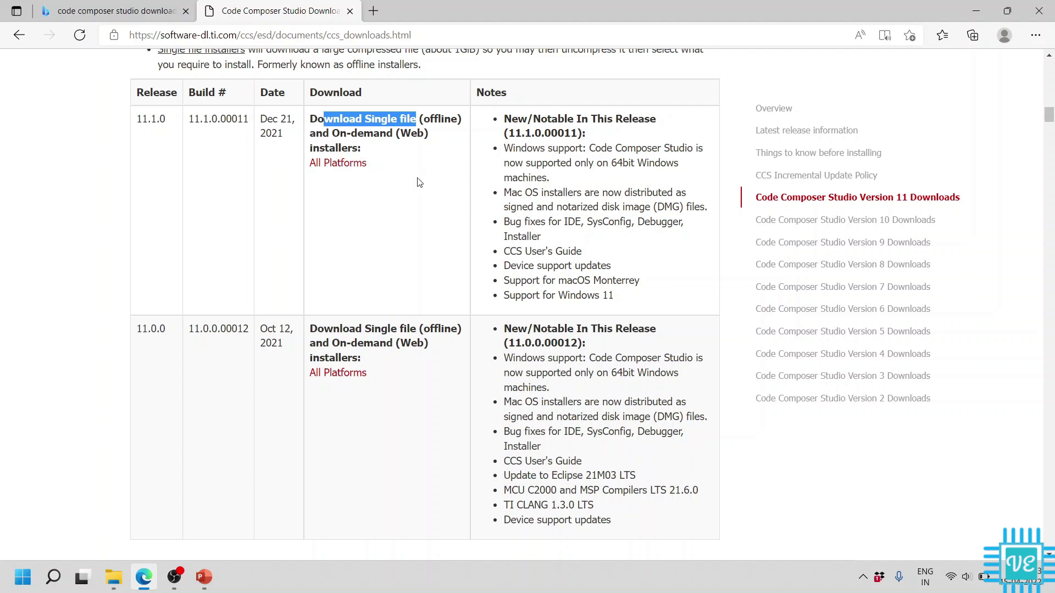
left_click(380, 193)
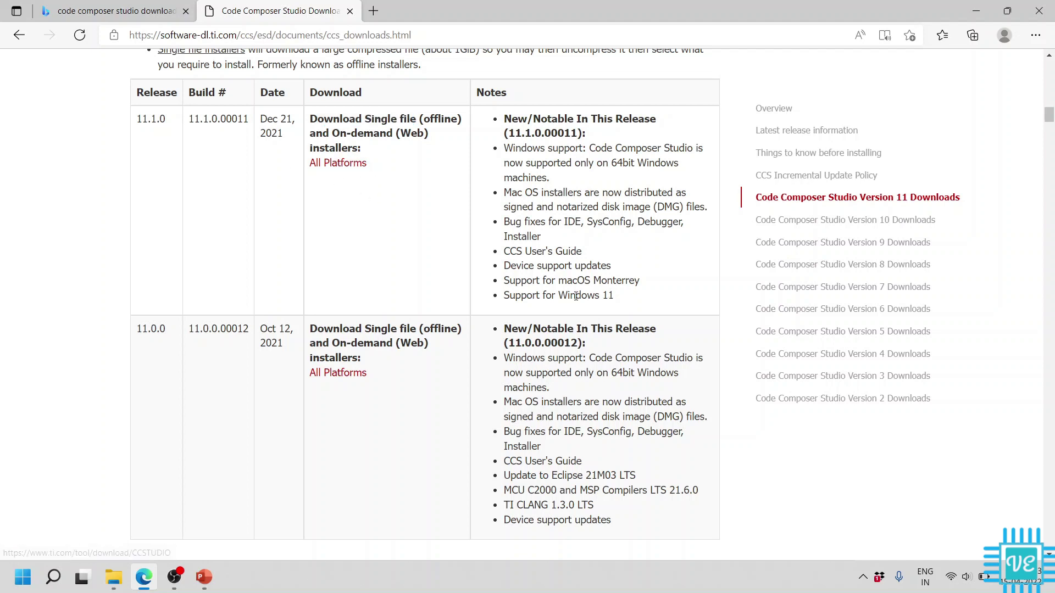
left_click_drag(543, 295, 623, 304)
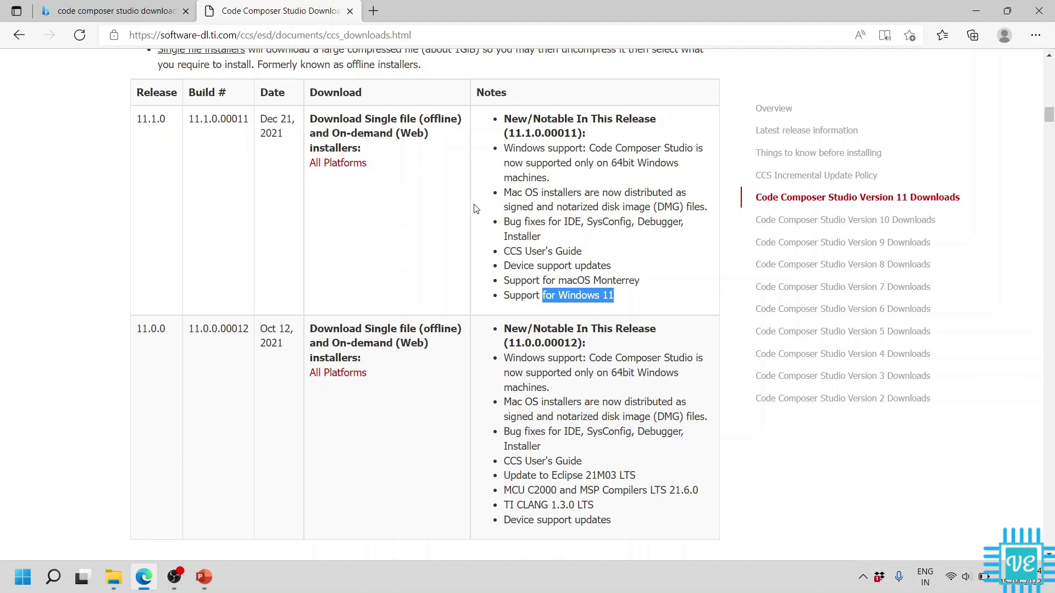
scroll(476, 209, "up", 15)
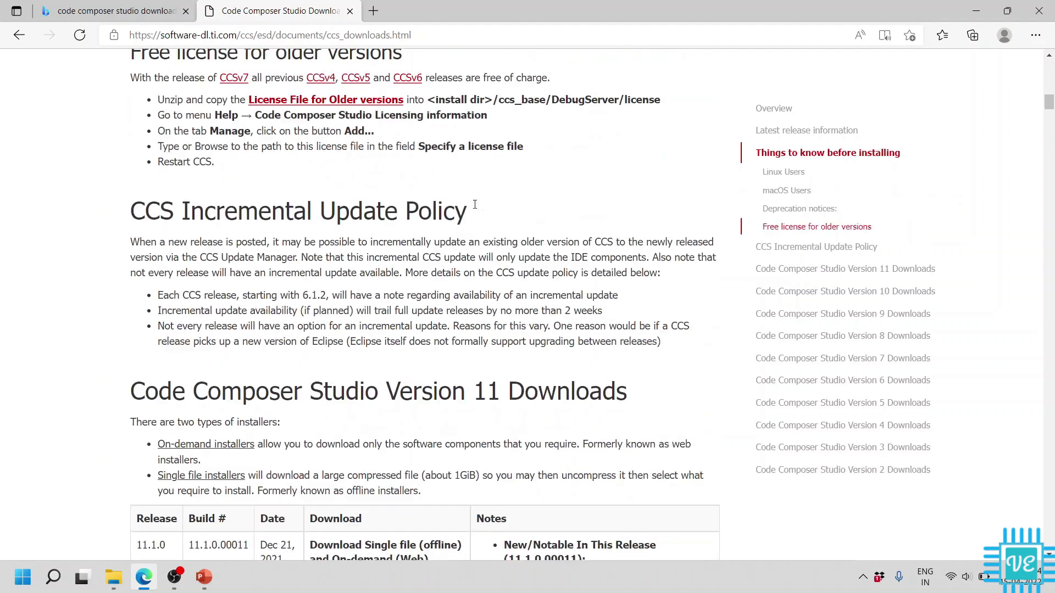
scroll(474, 205, "up", 2)
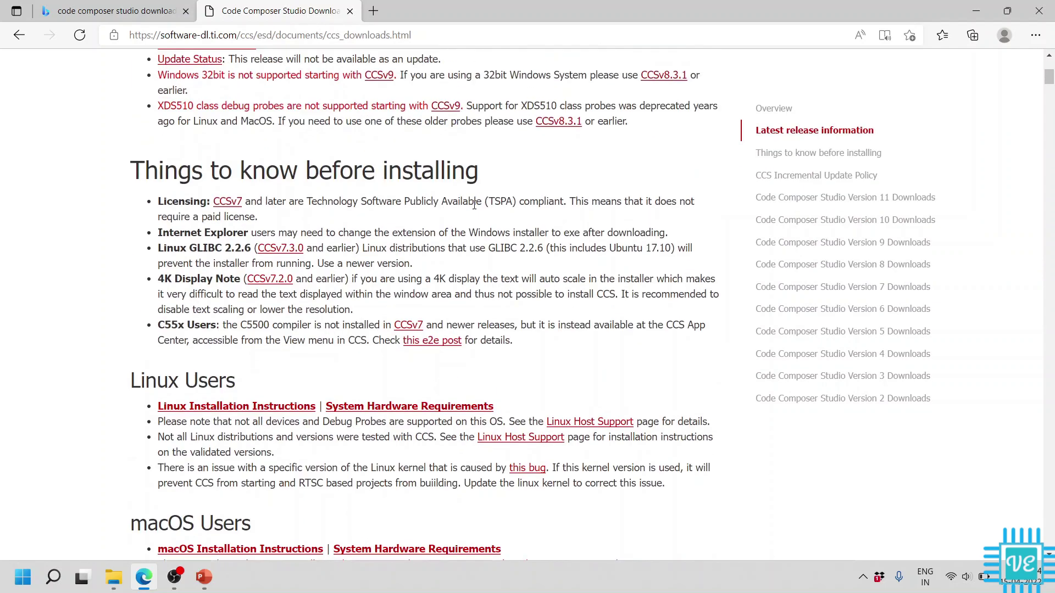
scroll(475, 205, "up", 6)
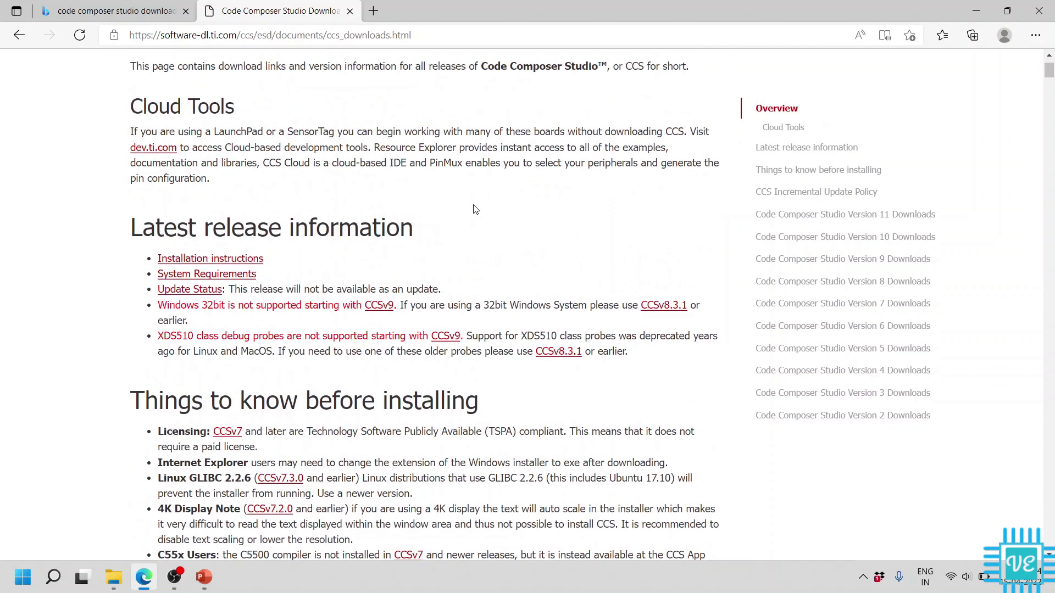
scroll(231, 311, "down", 2)
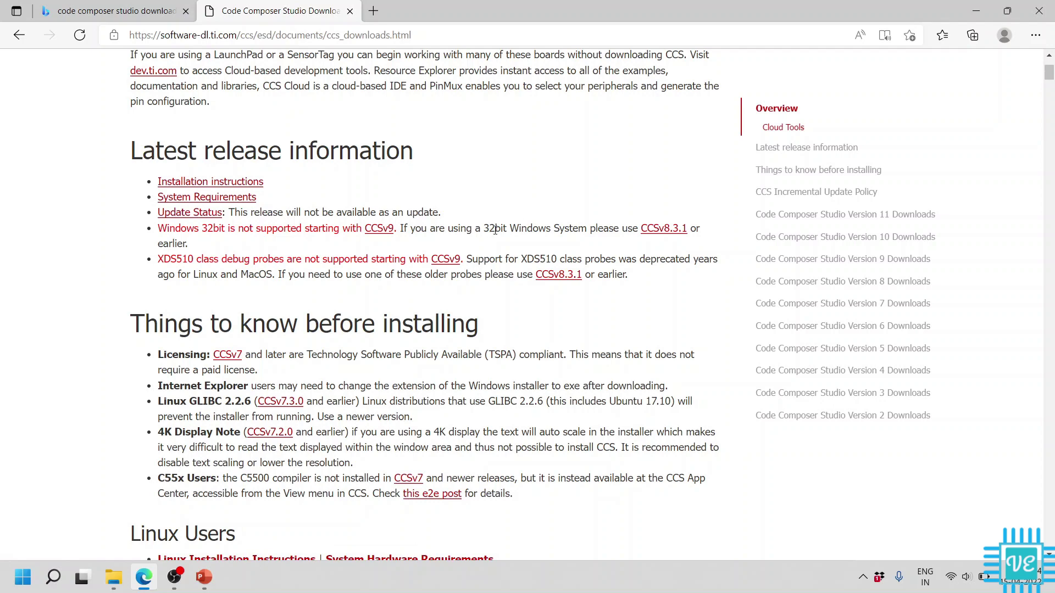
scroll(495, 229, "down", 20)
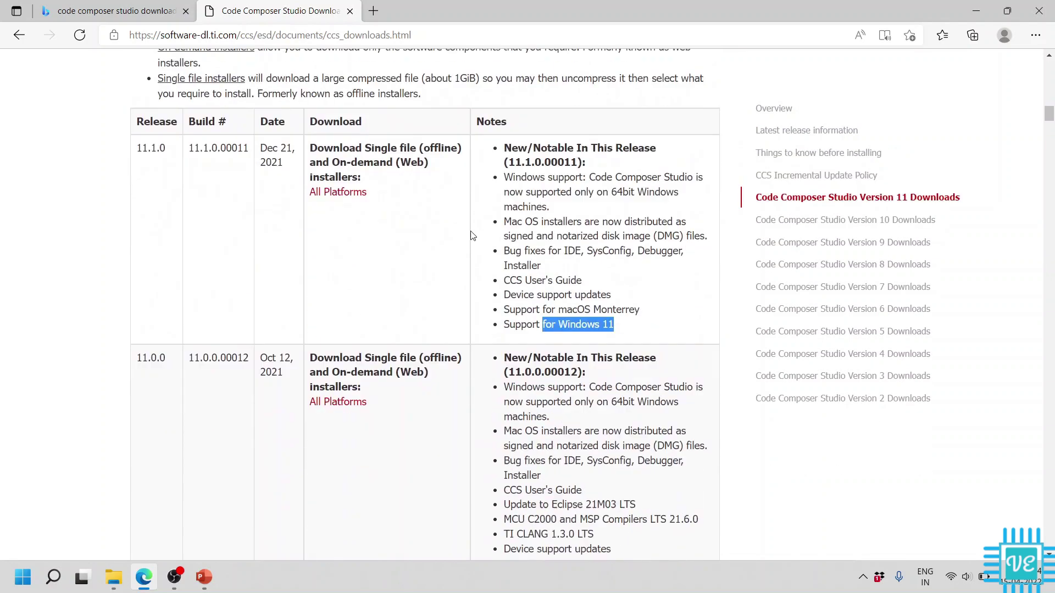
Open the All Platforms downloads for release 11.1.0 and download the Windows single file installer for CCS IDE, version 11.2.0.00007
left_click(359, 164)
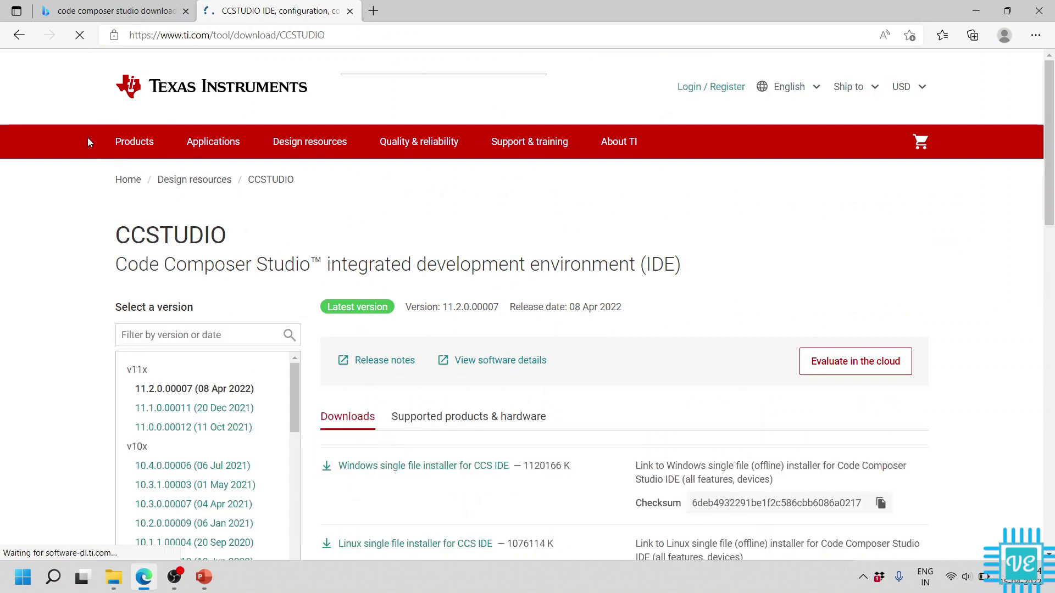
scroll(399, 211, "down", 1)
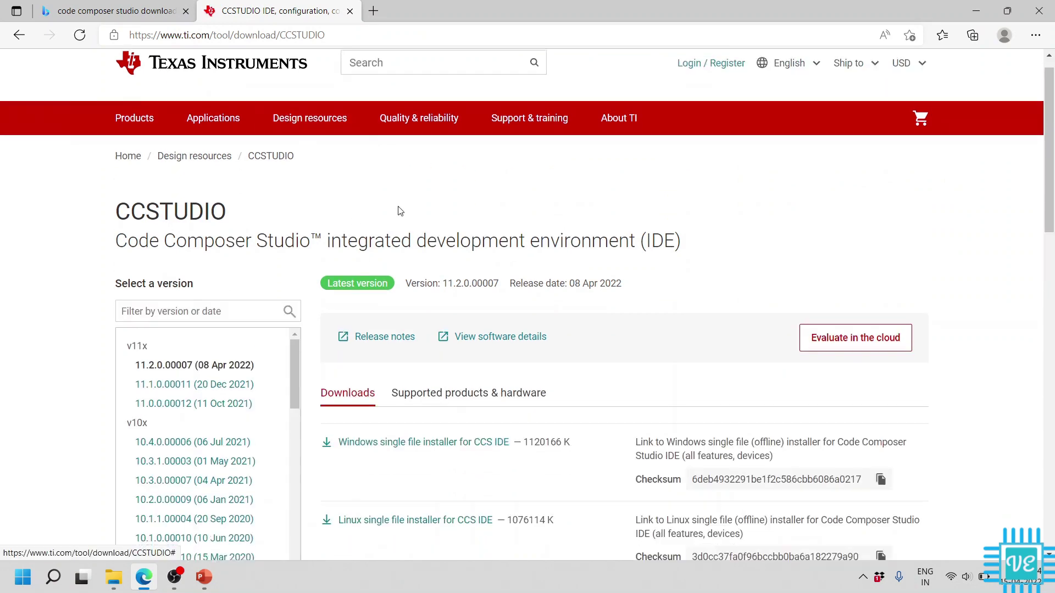
scroll(400, 211, "down", 5)
scroll(493, 241, "up", 6)
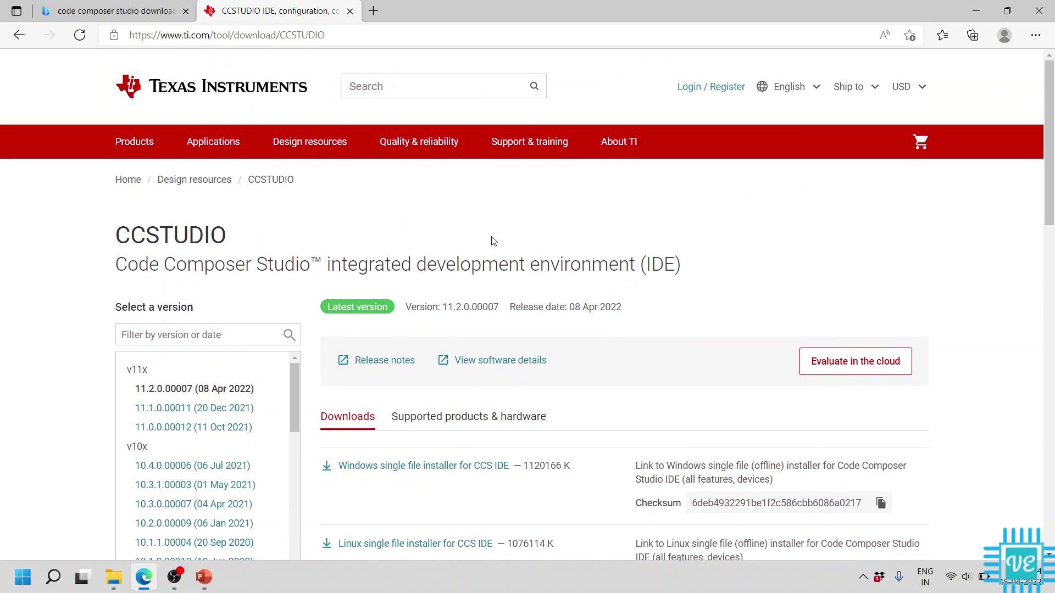
scroll(493, 242, "down", 4)
scroll(391, 316, "down", 1)
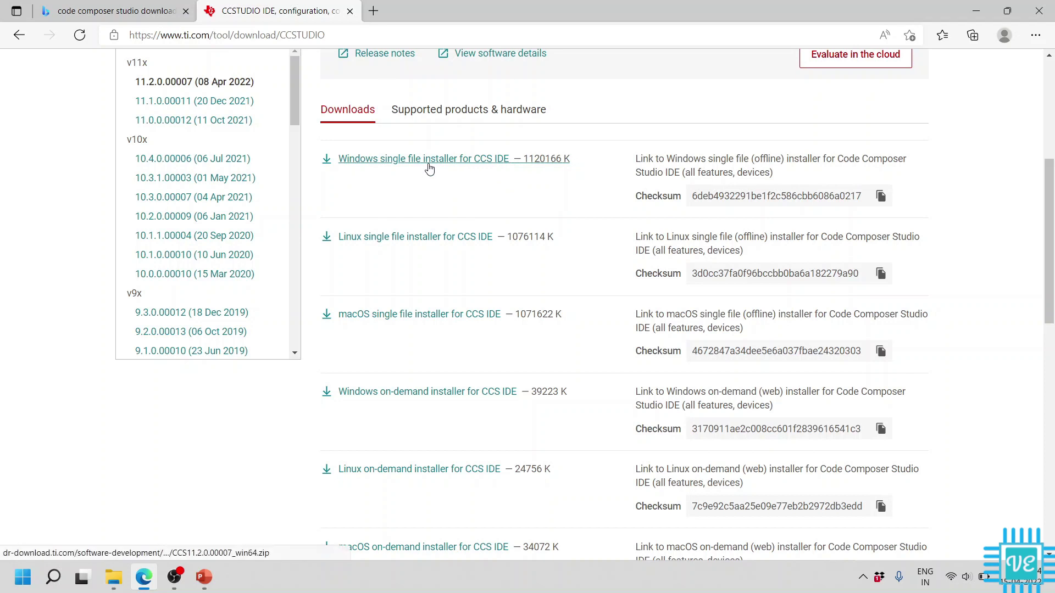
left_click(503, 171)
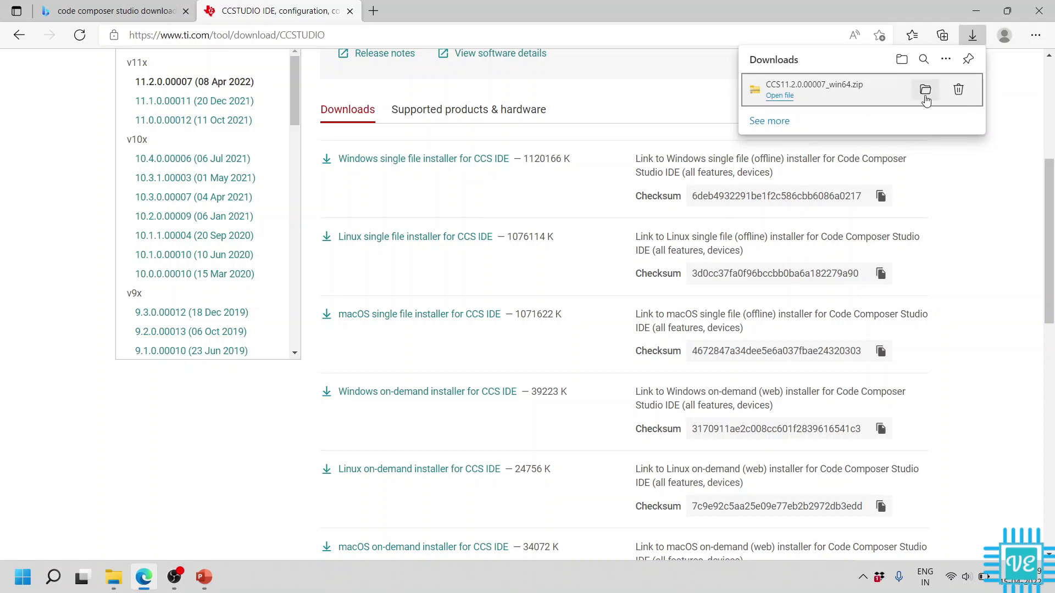
Locate the downloaded CCS11.2.0.00007_win64.zip in its folder and open the CCS11.2.0.00007_win64 folder containing the setup files
left_click(926, 93)
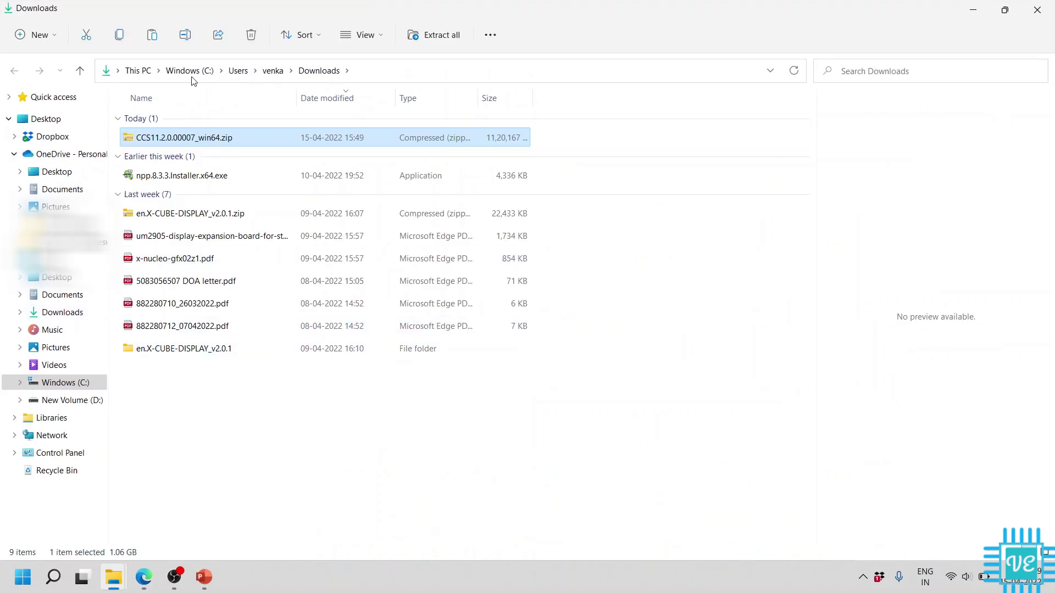
right_click(180, 139)
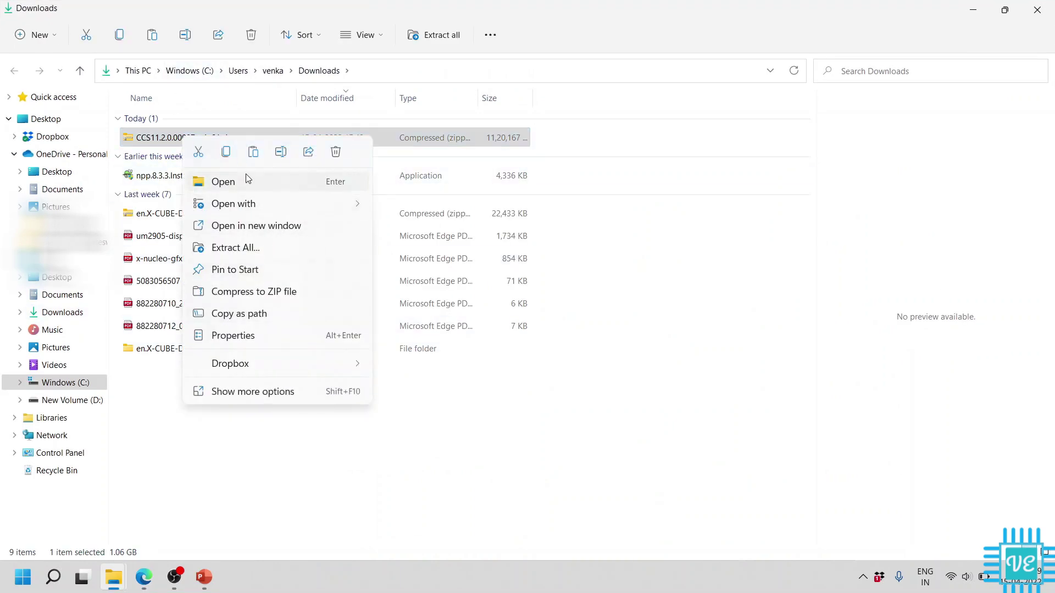
left_click(247, 179)
double_click(185, 124)
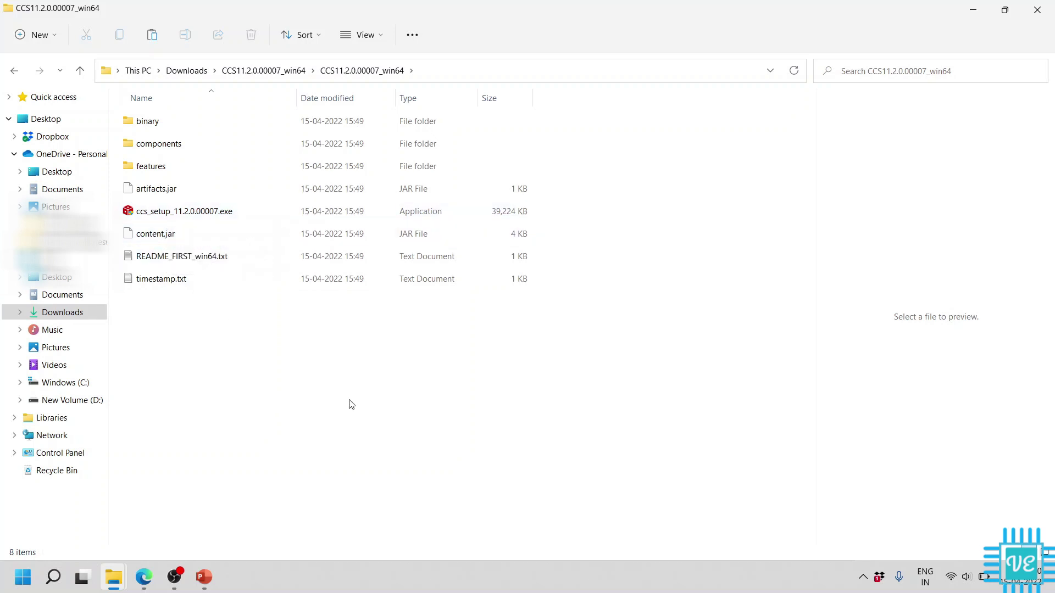
Check the McAfee antivirus status among the hidden background programs
left_click(862, 581)
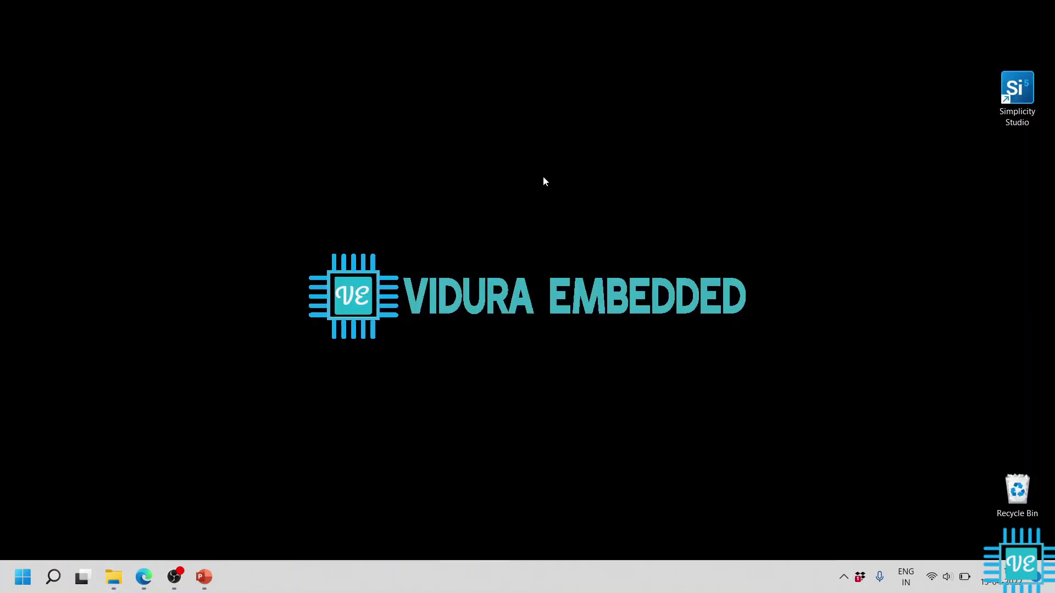
left_click(844, 577)
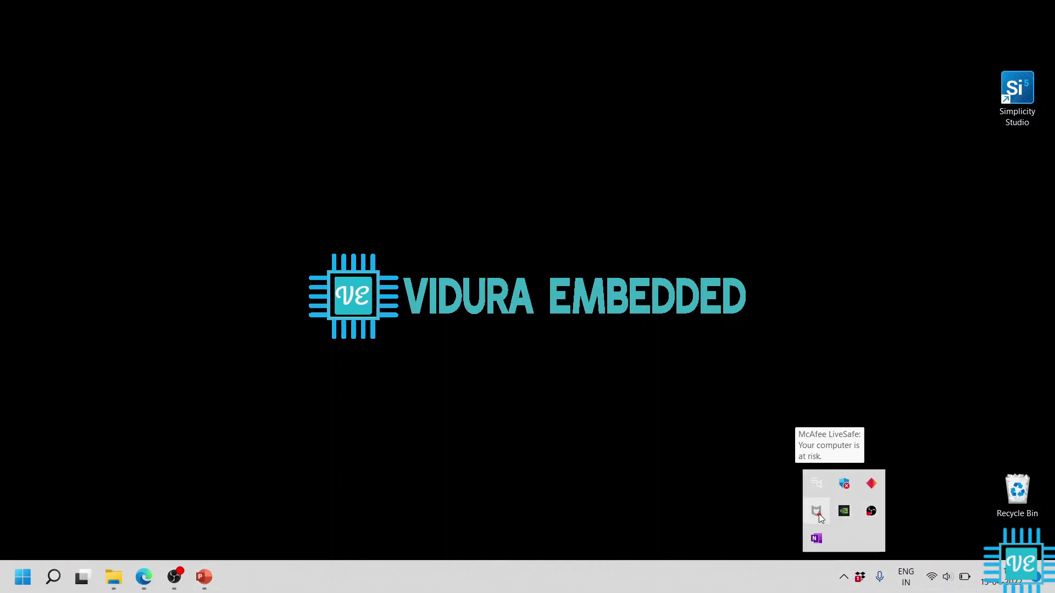
left_click(157, 324)
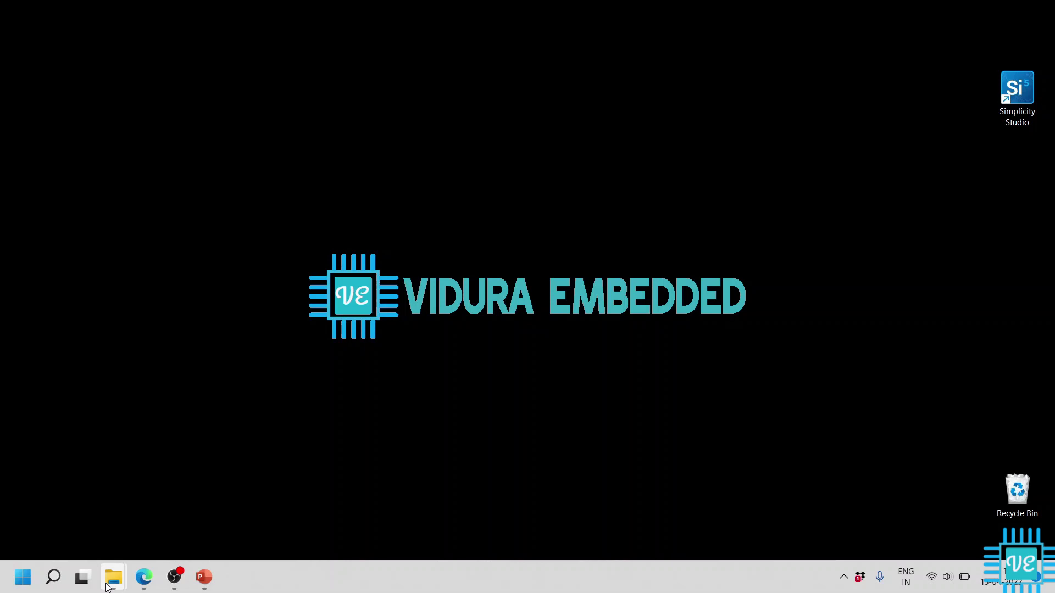
Run ccs_setup_11.2.0.00007.exe from the setup folder and accept its license agreement
mouse_move(113, 577)
left_click(492, 509)
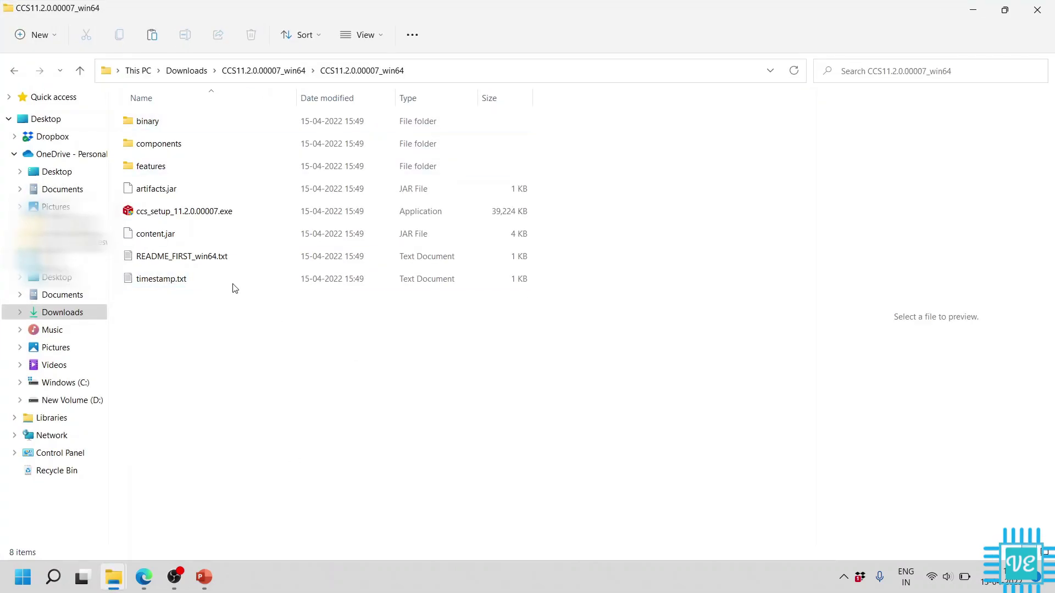
double_click(172, 213)
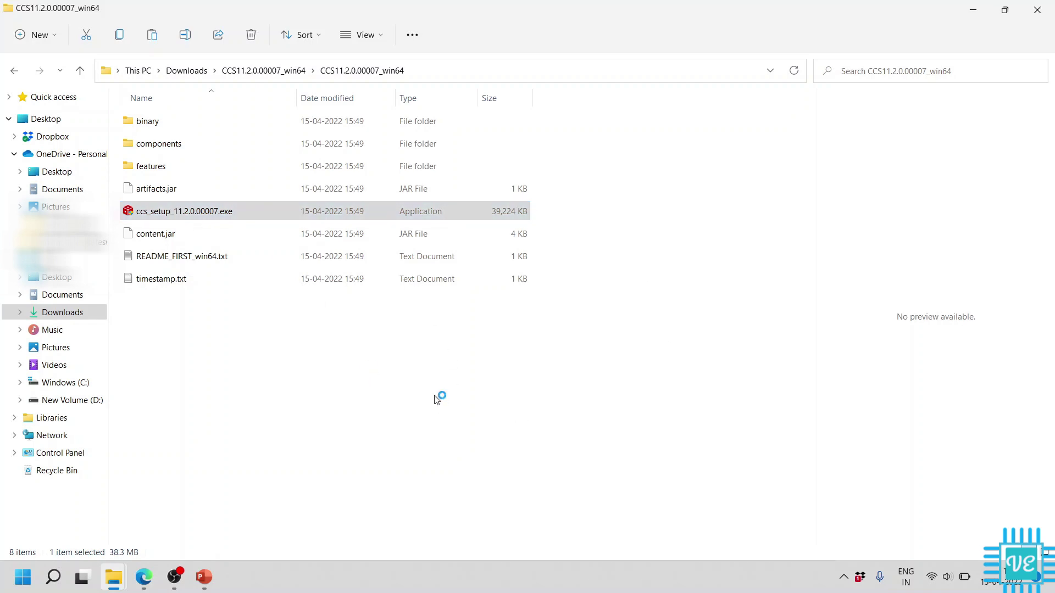
left_click(714, 492)
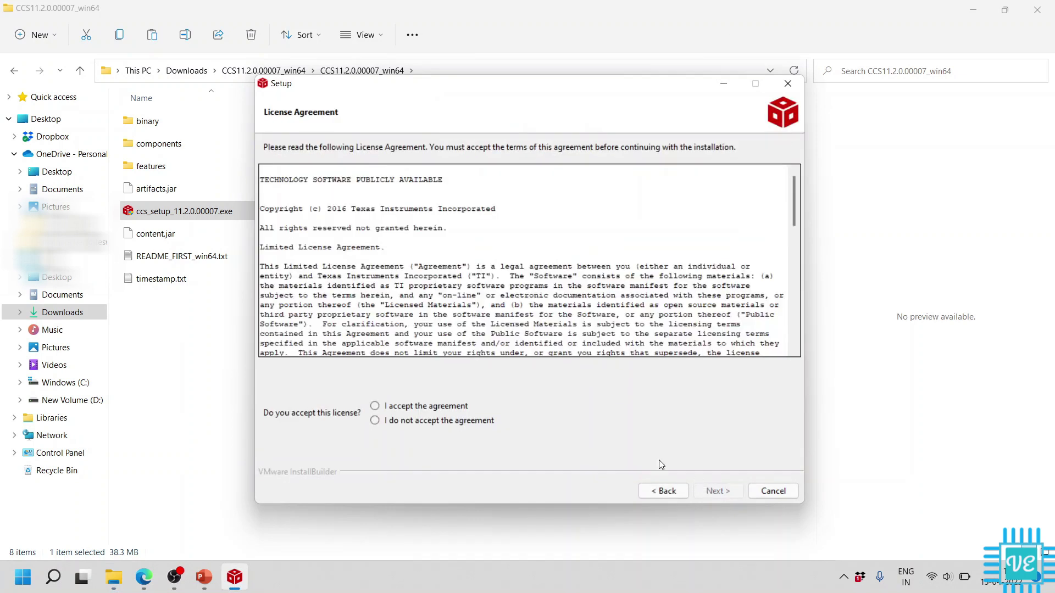
left_click(401, 409)
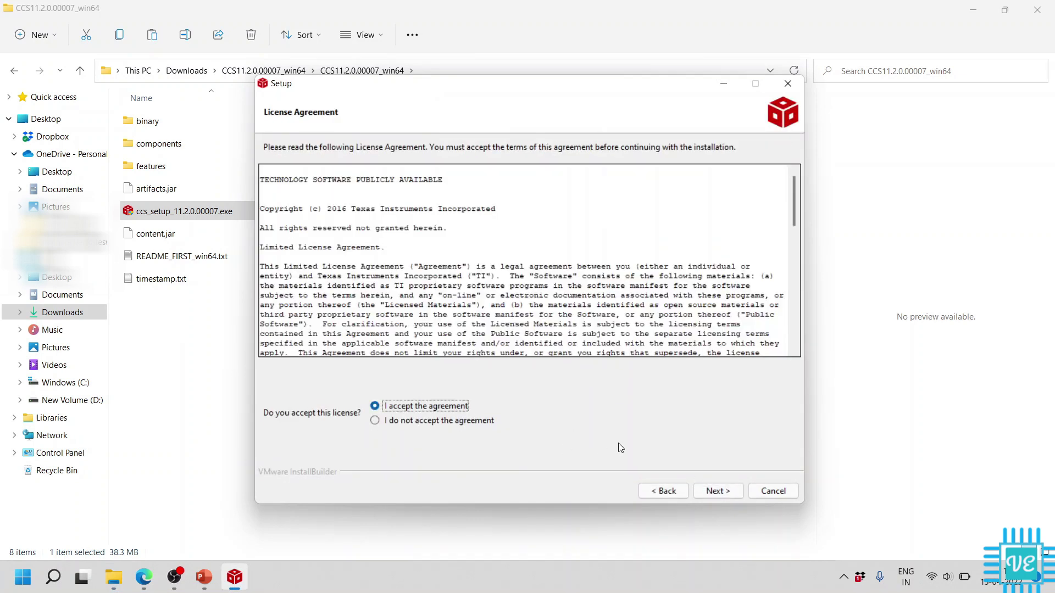
left_click(730, 490)
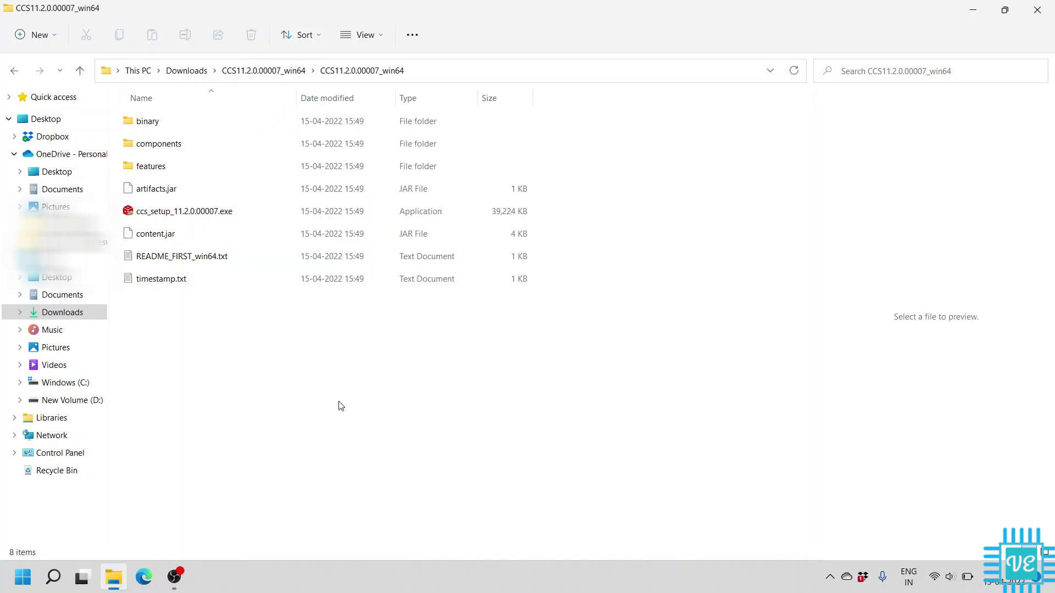
Recheck the hidden background programs for antivirus software and start ccs_setup_11.2.0.00007.exe again
left_click(830, 577)
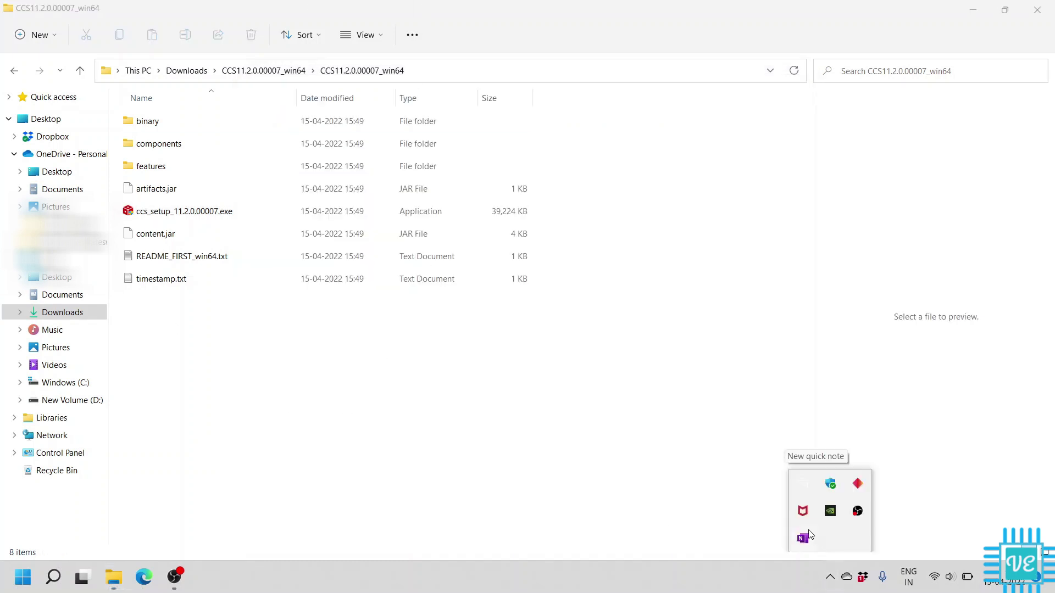
left_click(659, 412)
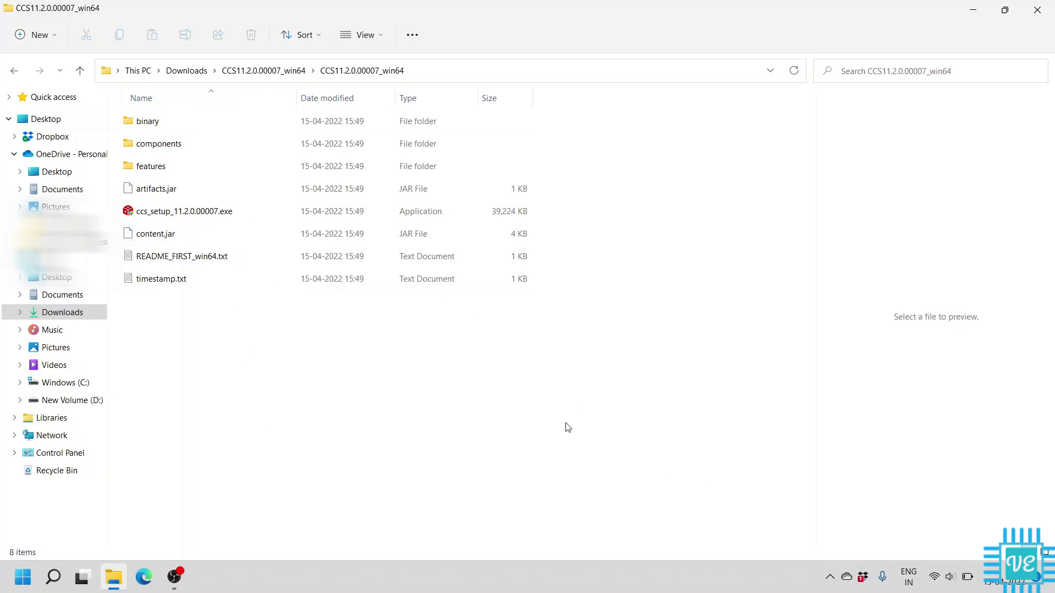
left_click(166, 219)
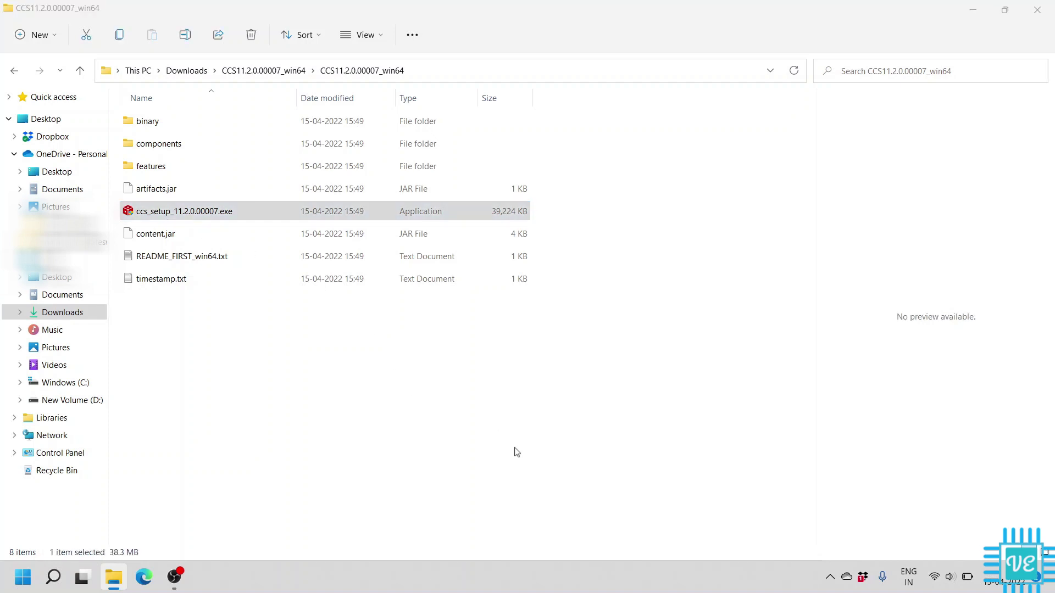
key("Return")
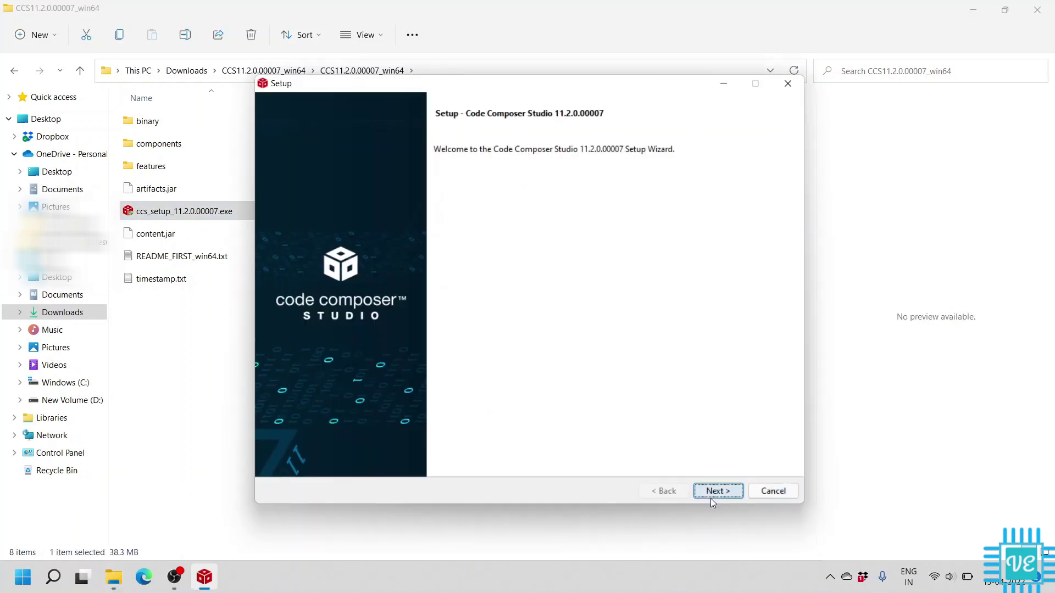
Accept the Code Composer Studio license agreement in the setup wizard and continue to the system checks
left_click(717, 492)
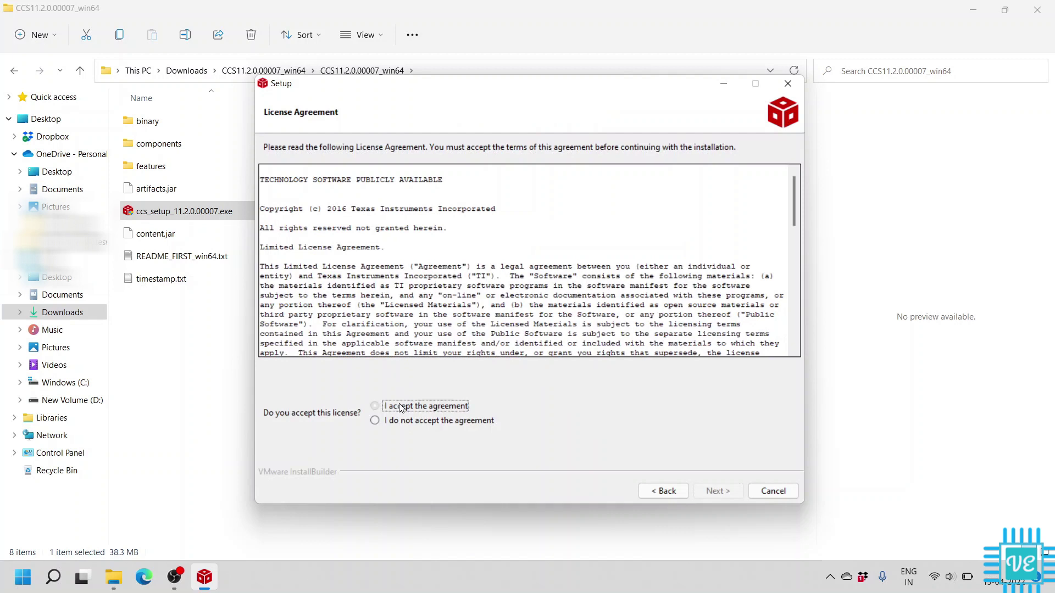
left_click(399, 405)
left_click(737, 492)
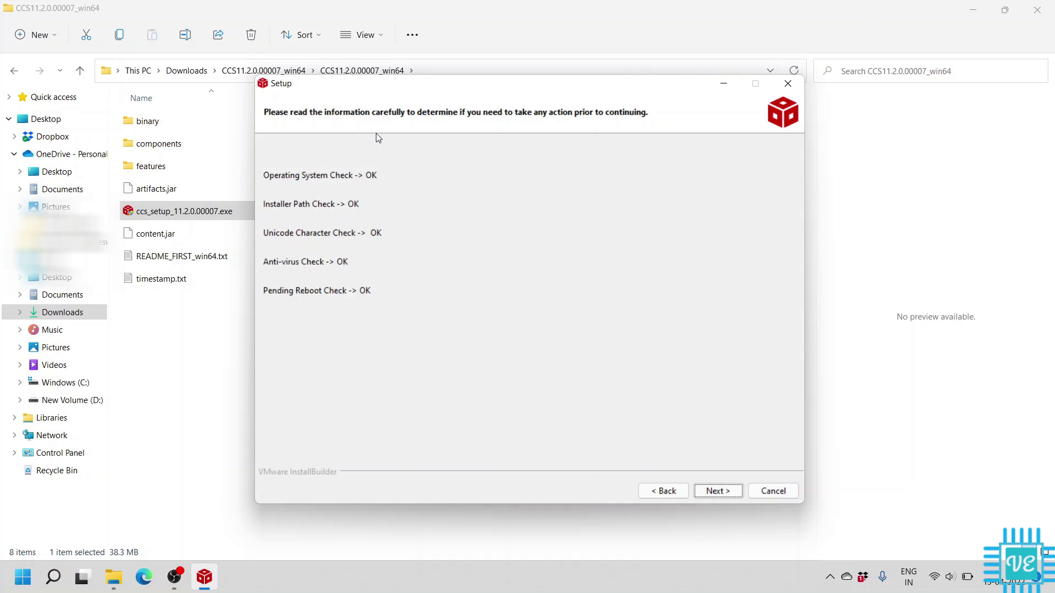
Continue past the system checks, keeping C:\ti\ccs1120 as the installation directory and Custom Installation (Recommended) as the setup type
left_click(723, 496)
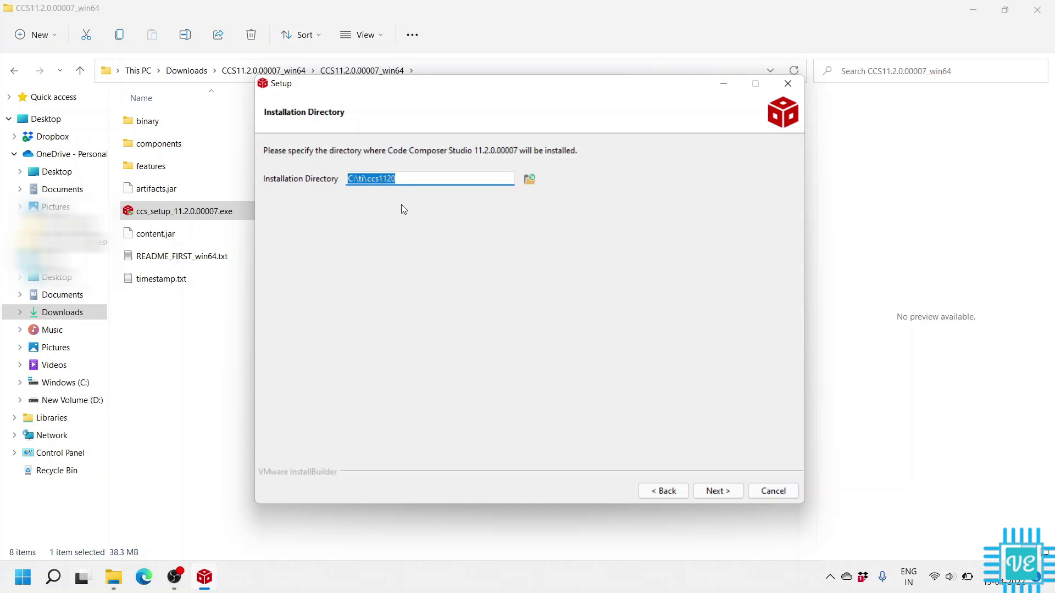
left_click(728, 492)
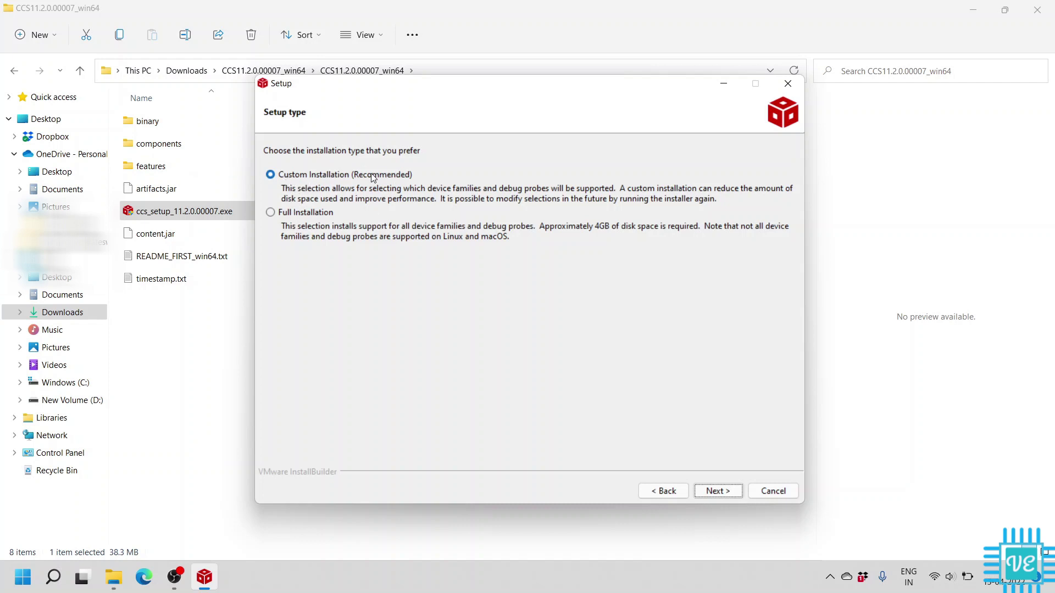
left_click(721, 490)
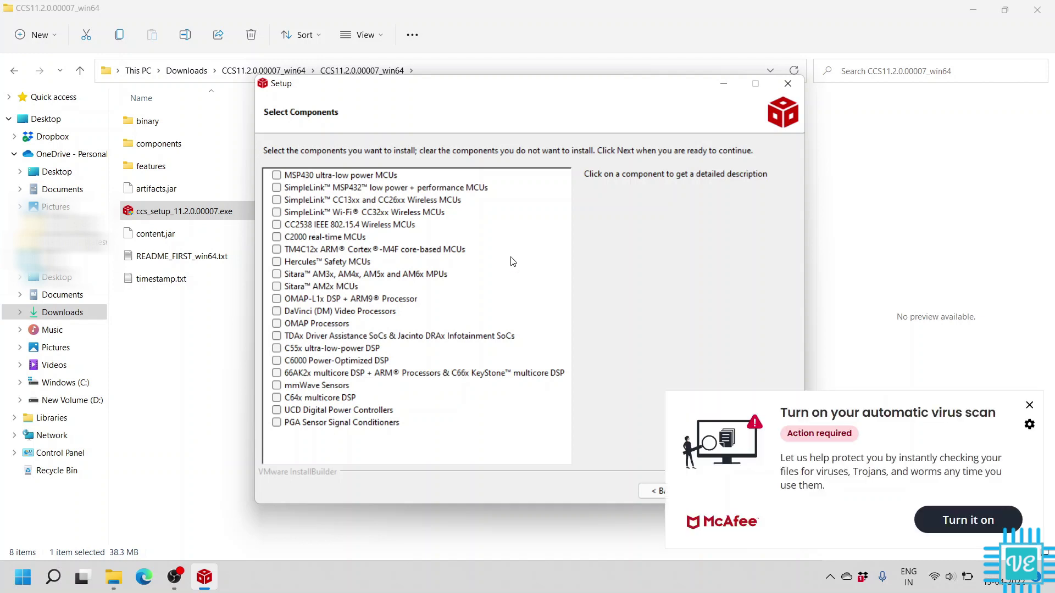
Dismiss the McAfee notification and select the SimpleLink MSP432 low power + performance MCUs and TM4C12x ARM Cortex-M4F core-based MCUs components for installation
left_click(1030, 406)
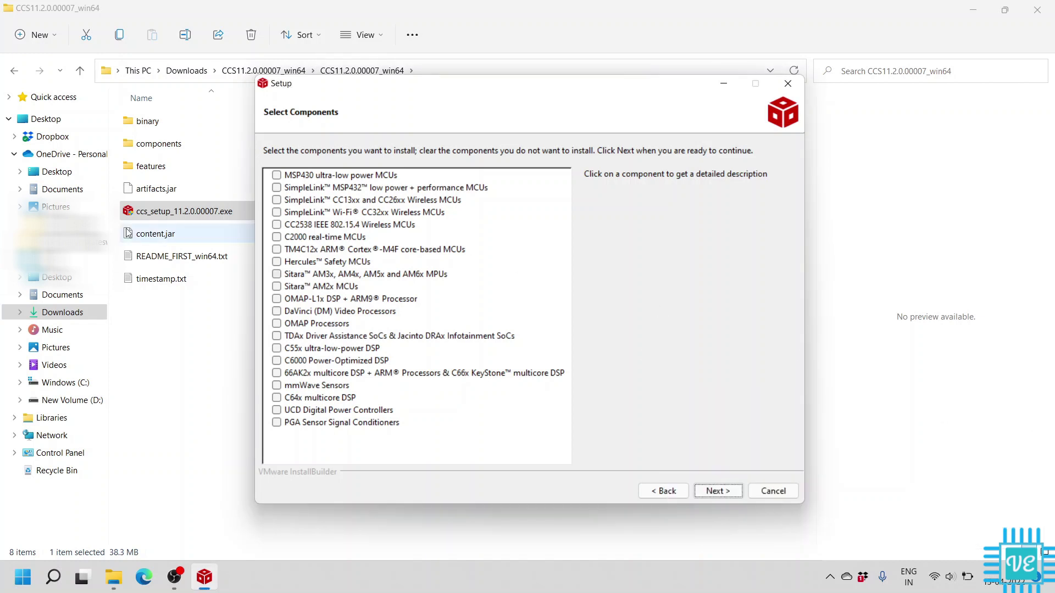
left_click(277, 188)
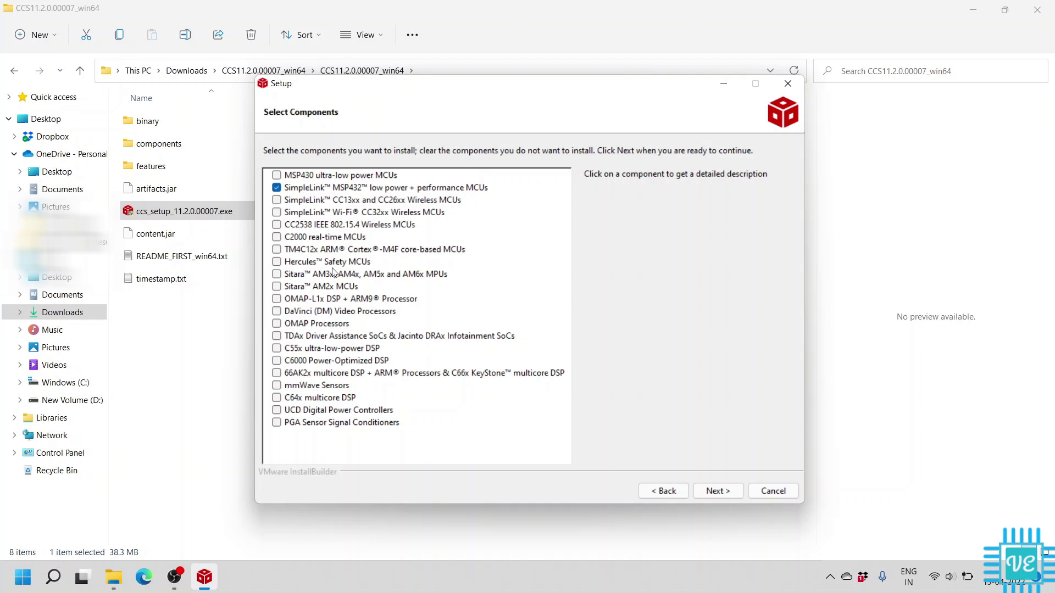
left_click(277, 250)
left_click(716, 494)
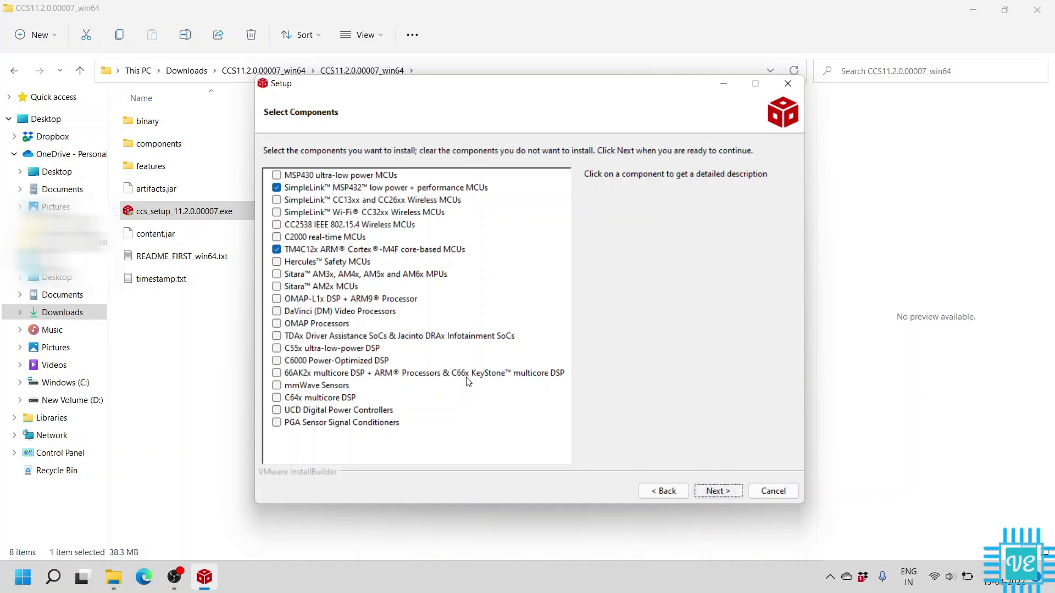
left_click(722, 493)
Return to the debug probe selection, add SEGGER J-Link without Blackhawk Debug Probes, and continue
left_click(722, 494)
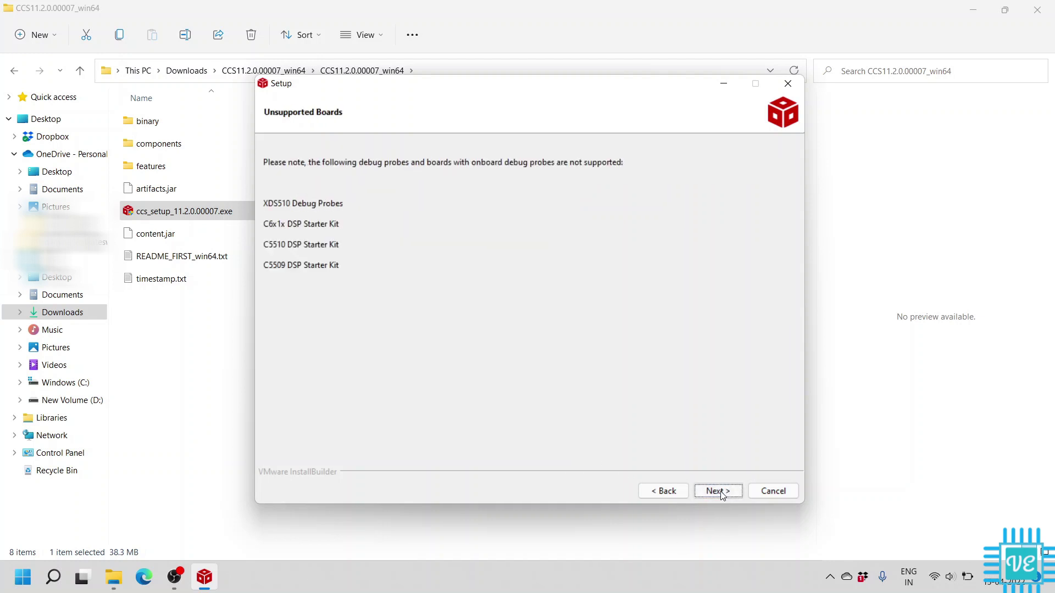
left_click(659, 493)
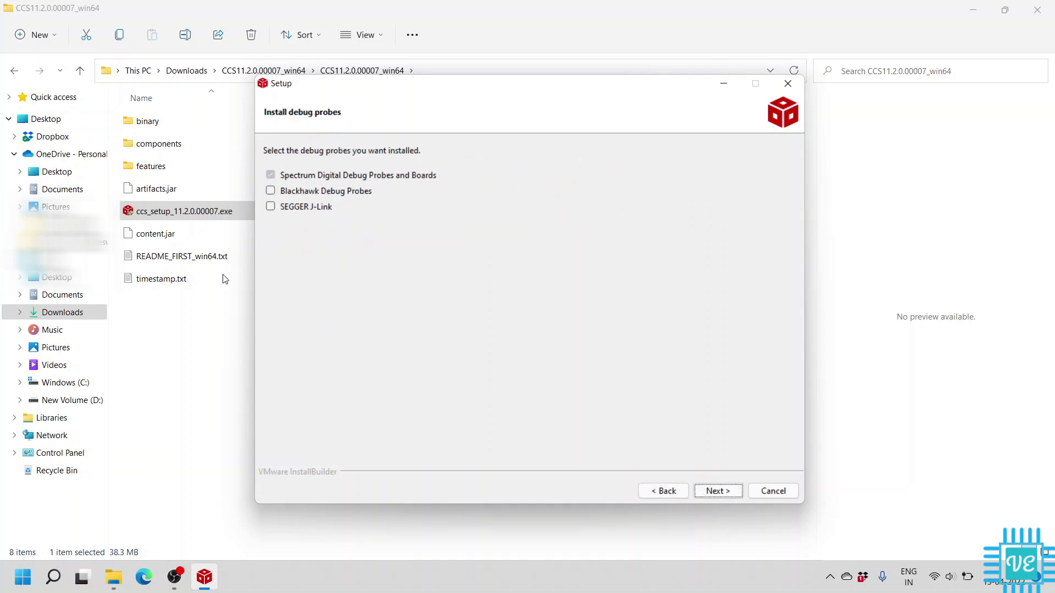
left_click(305, 191)
left_click(306, 191)
left_click(271, 208)
left_click(717, 492)
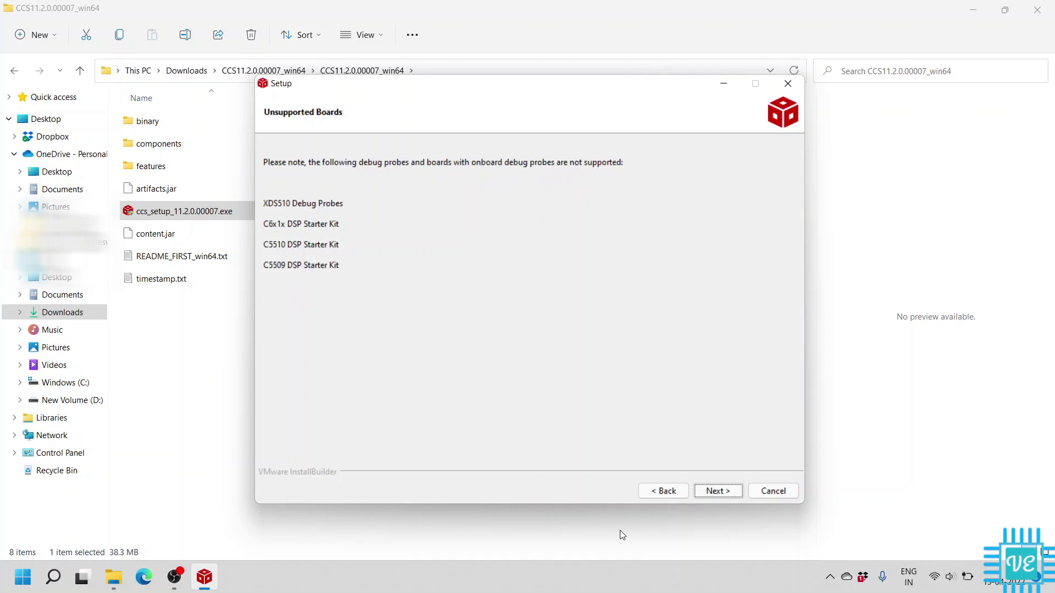
Install Code Composer Studio 11.2.0.00007 and finish the setup wizard with Create Desktop Shortcut kept enabled
left_click(718, 491)
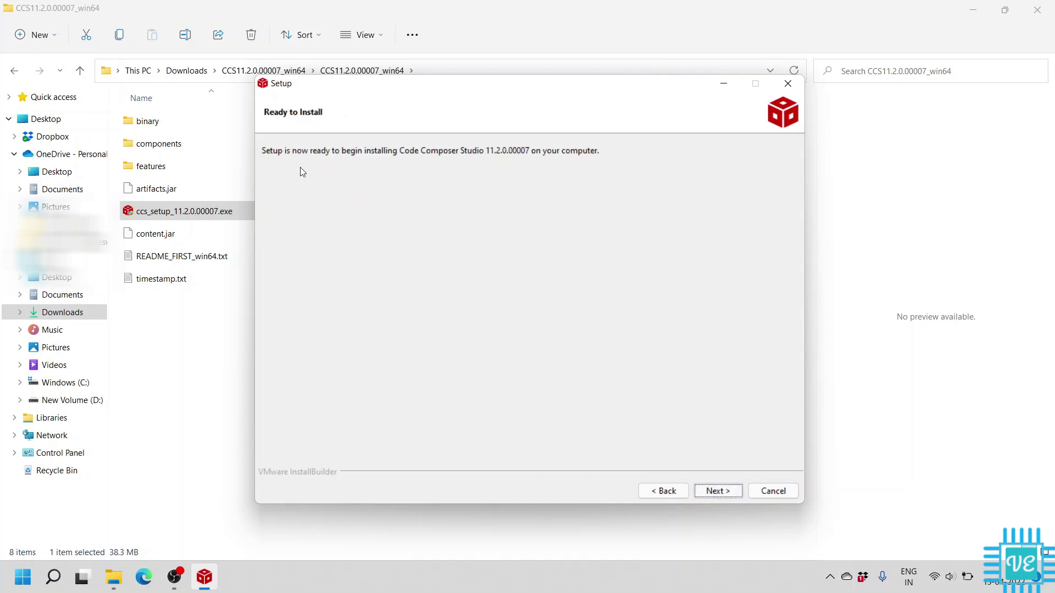
left_click(723, 491)
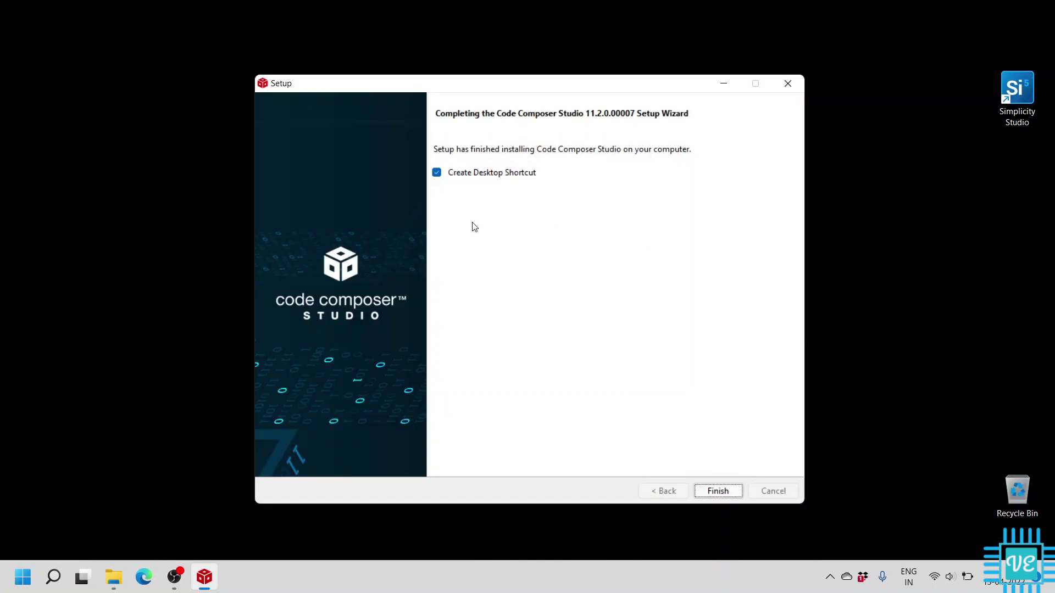
left_click(436, 174)
left_click(436, 175)
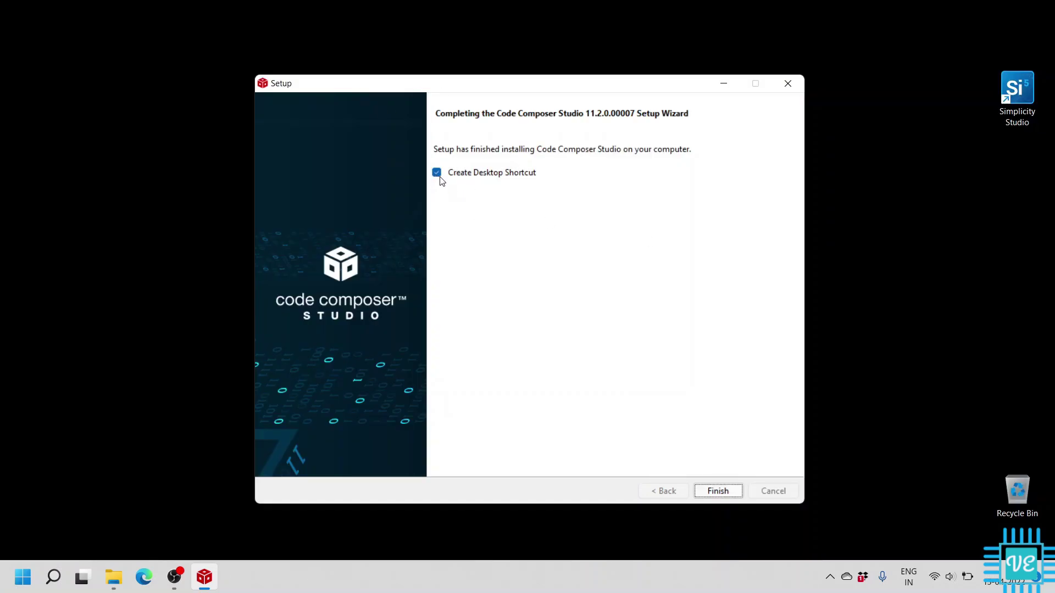
left_click(724, 491)
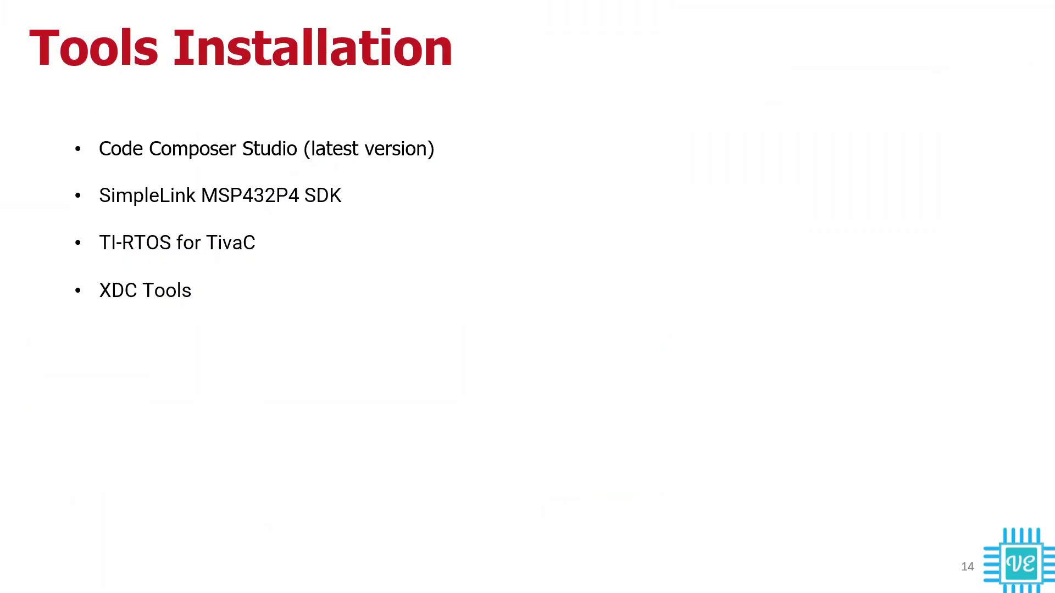
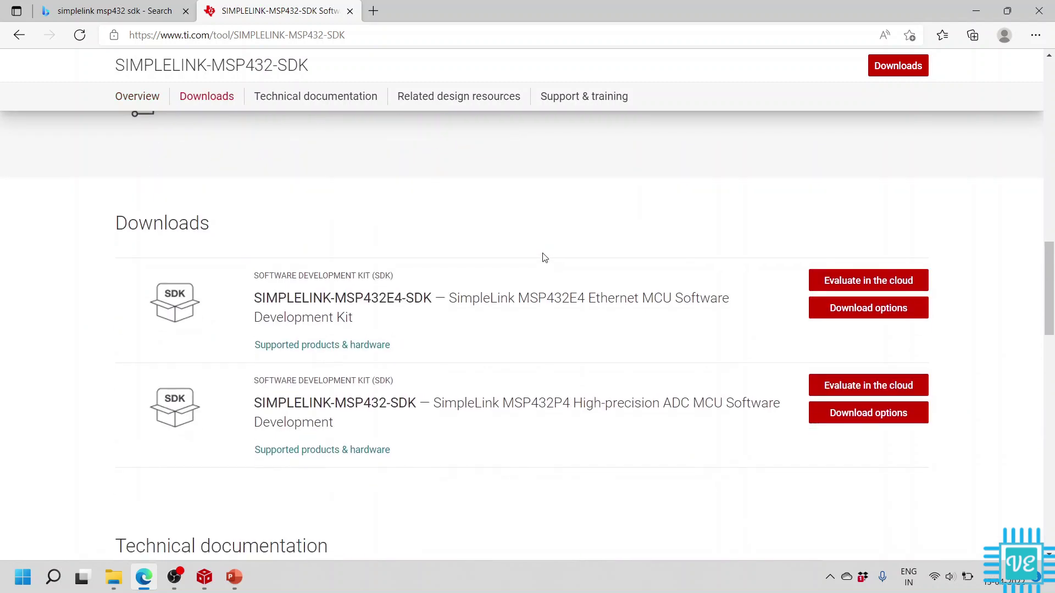
Open the download options for SIMPLELINK-MSP432-SDK, the SimpleLink MSP432P4 High-precision ADC MCU kit, on the TI page
scroll(543, 252, "up", 2)
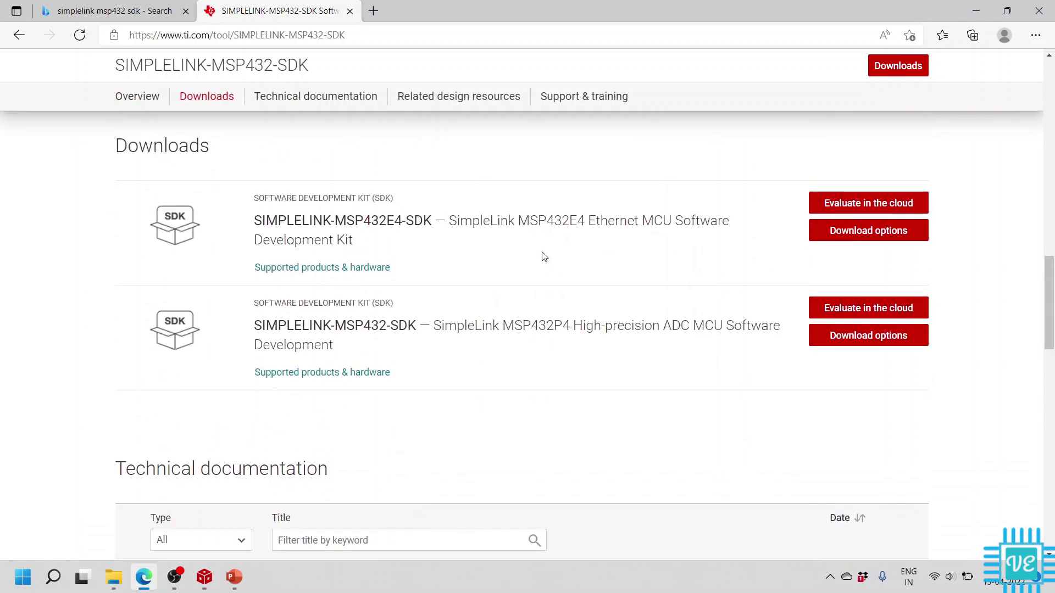
scroll(544, 256, "down", 1)
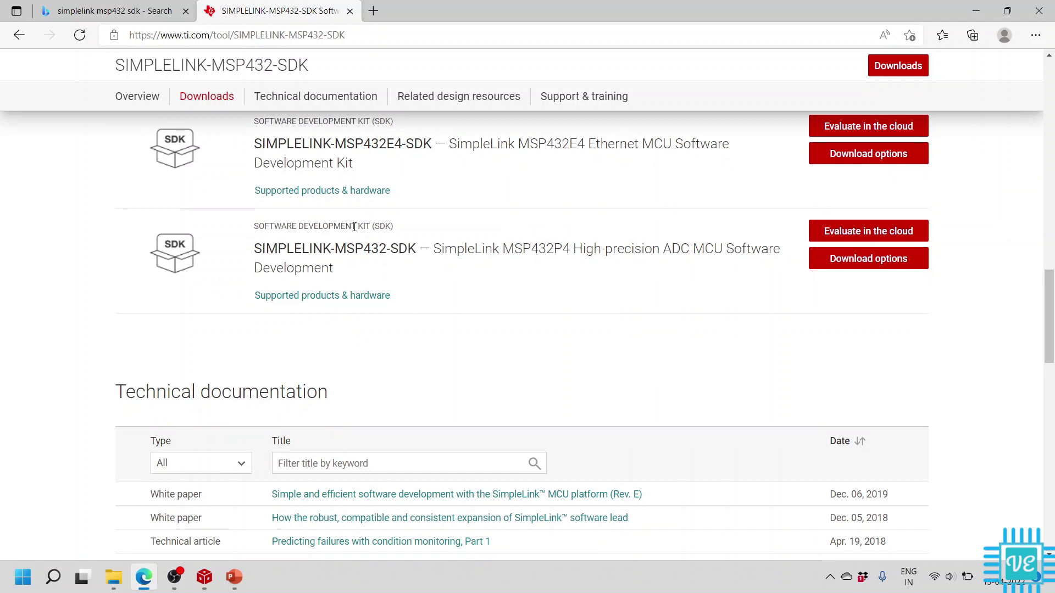
left_click_drag(375, 226, 394, 227)
left_click(408, 308)
left_click_drag(287, 249, 416, 249)
left_click(554, 272)
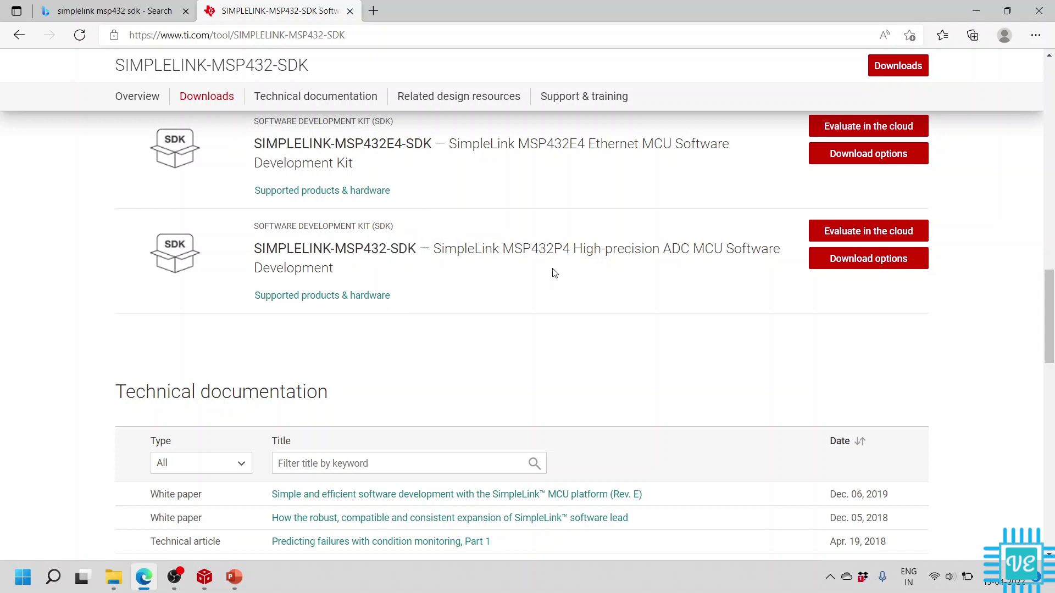
left_click(856, 270)
Download the Windows Installer for SimpleLink MSP432P4 SDK version 3.40.01.02
scroll(693, 273, "down", 3)
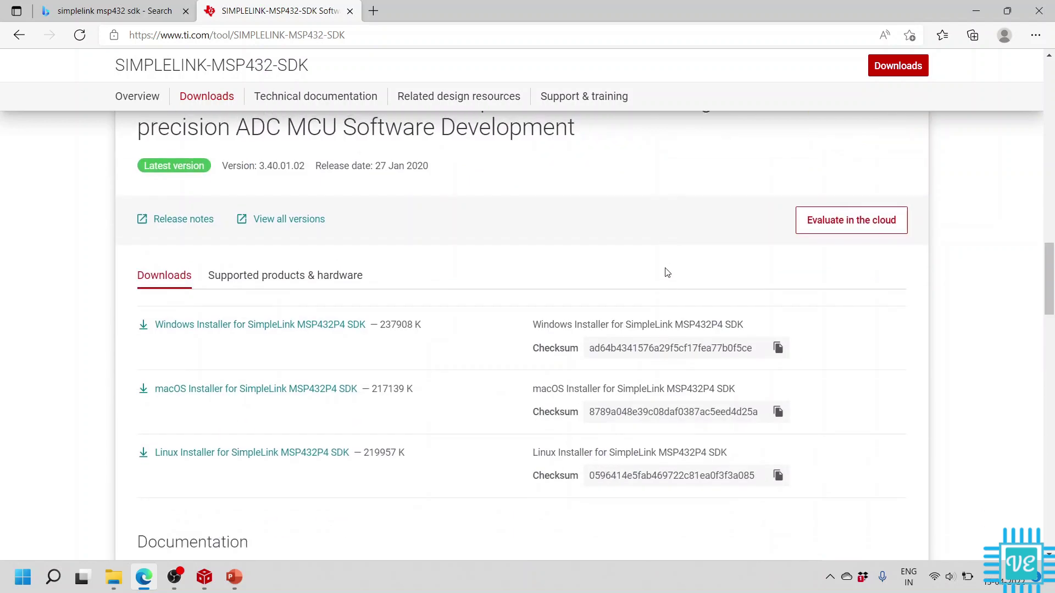
scroll(367, 191, "down", 2)
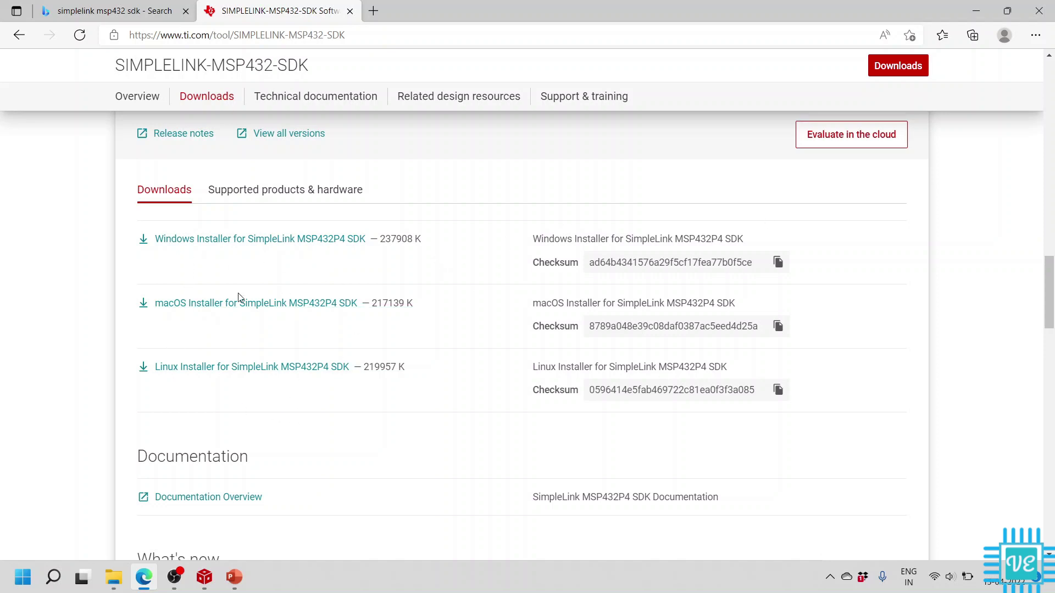
left_click(233, 249)
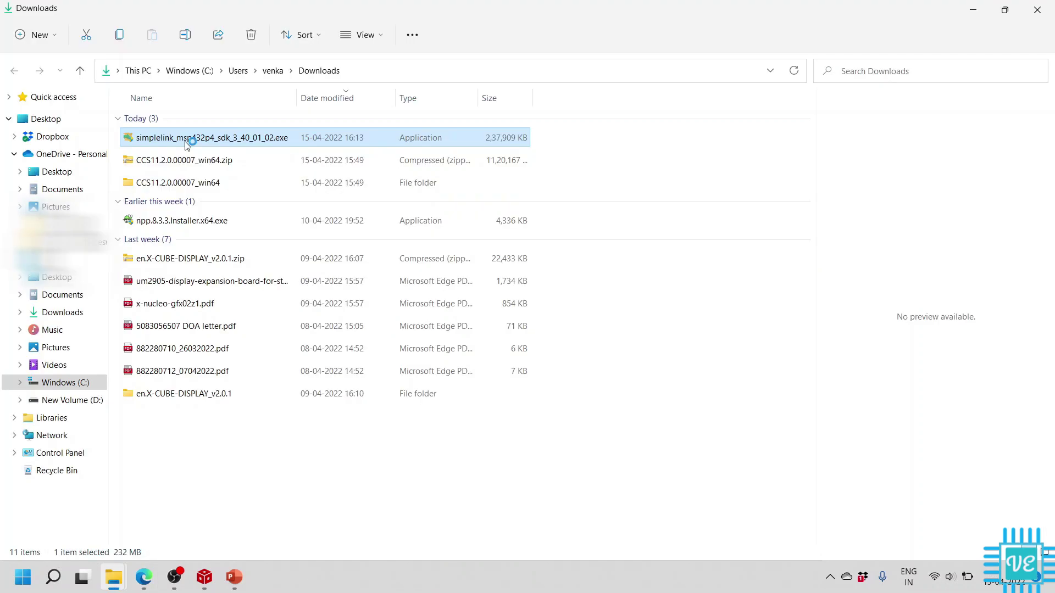
Run simplelink_msp432p4_sdk_3_40_01_02.exe, install the SDK into C:\ti, and finish with the release notes and quick start guide options enabled
double_click(188, 142)
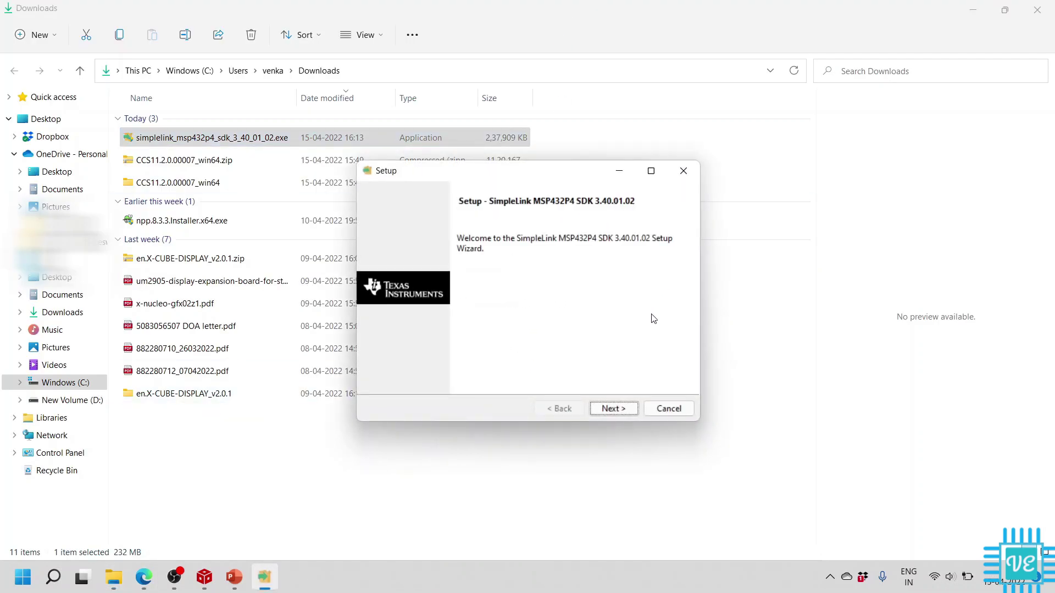
left_click(623, 410)
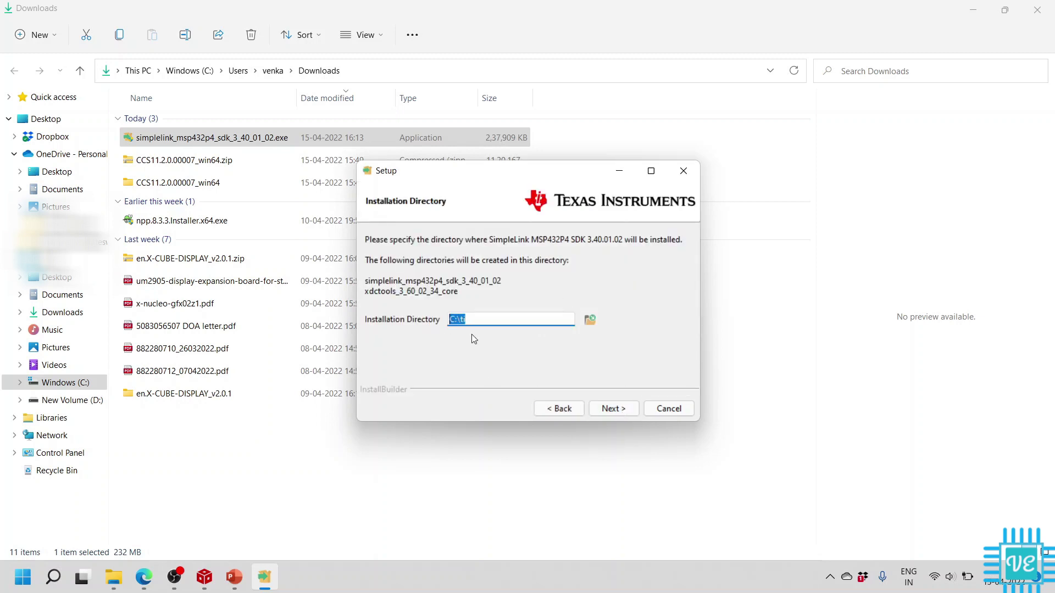
left_click(613, 411)
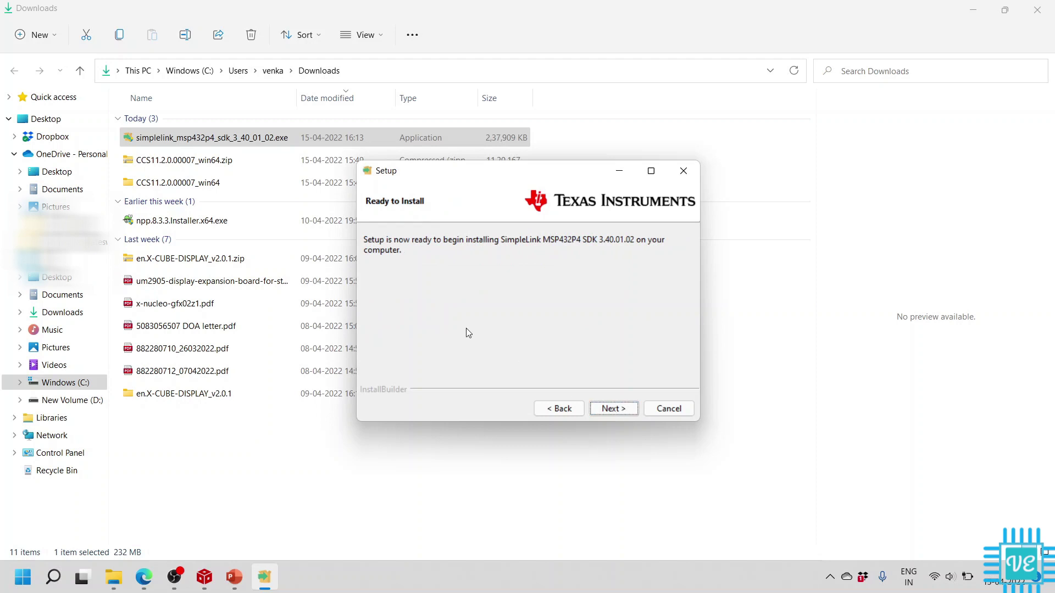
left_click(622, 411)
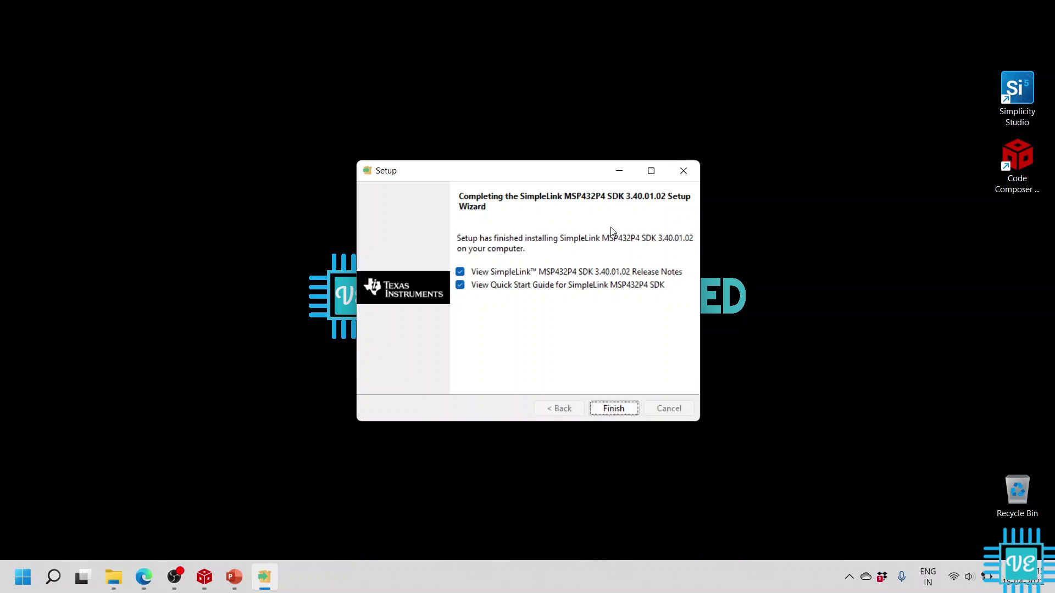
left_click(614, 409)
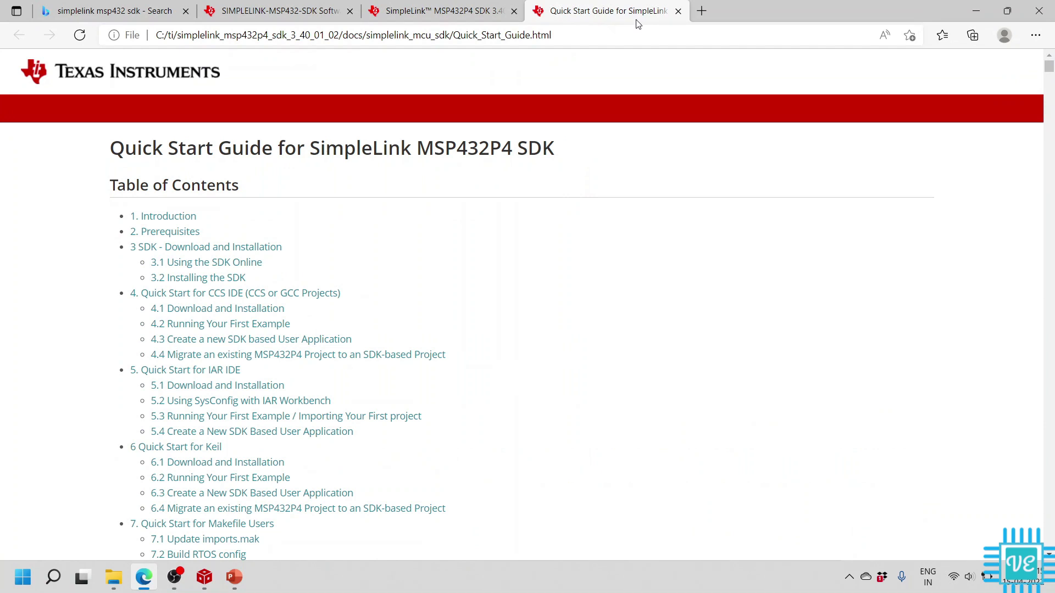
Look through the Quick Start Guide for SimpleLink MSP432P4 SDK, including its Code Composer Studio setup instructions
scroll(470, 362, "down", 1)
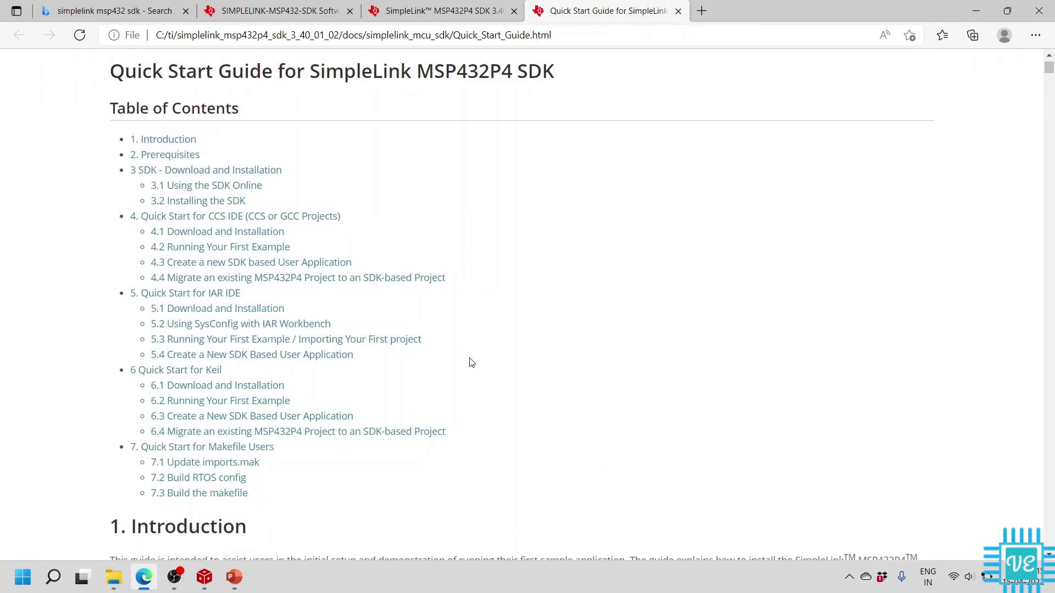
scroll(471, 362, "down", 20)
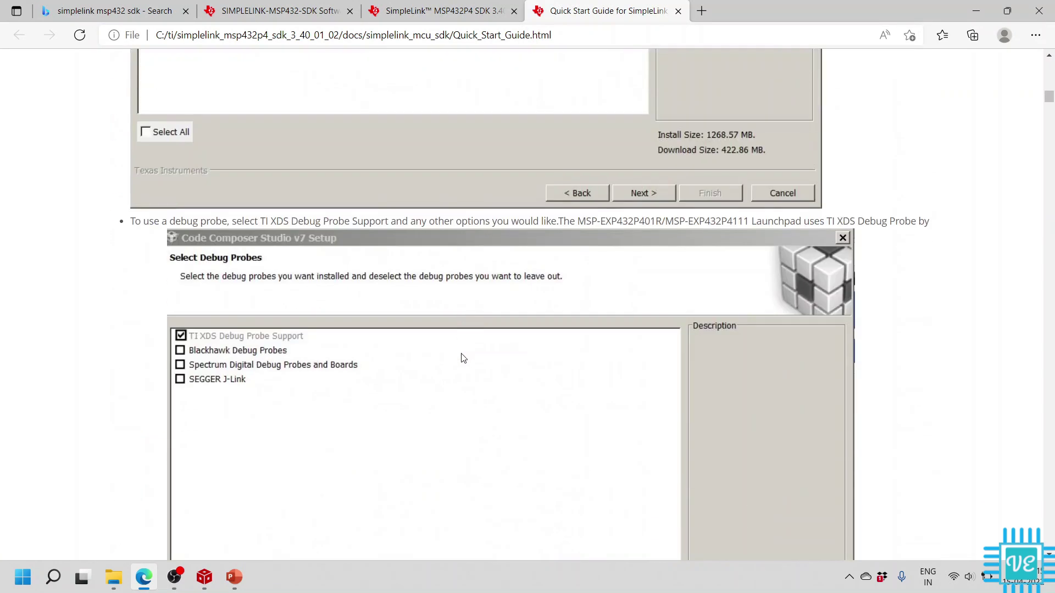
scroll(463, 358, "down", 20)
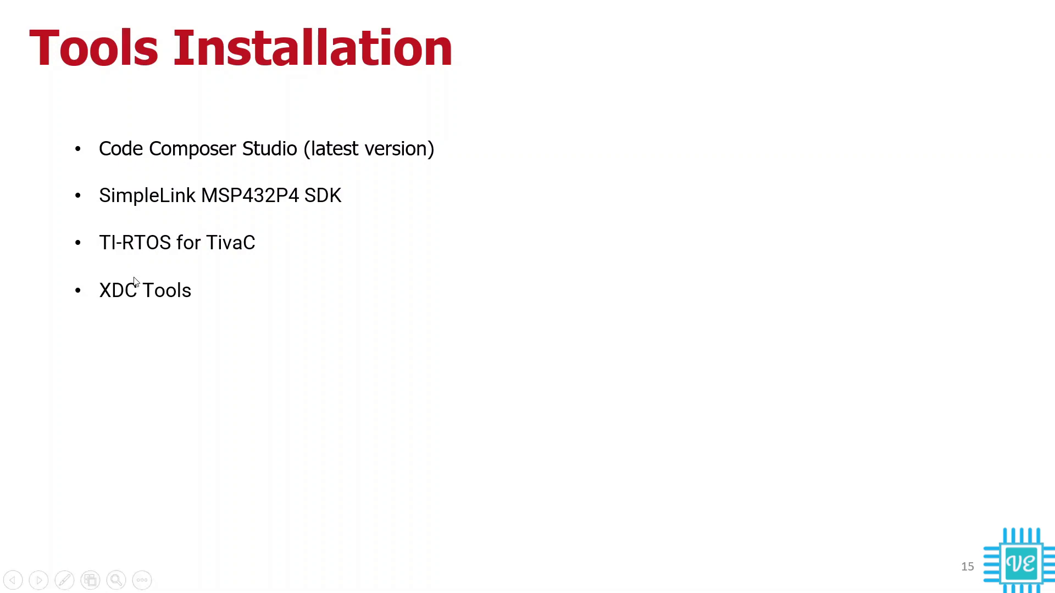
Switch to Chrome, search Google for "ti rtos" and open the TI-RTOS-MCU Operating system page on TI.com
key("alt+Tab")
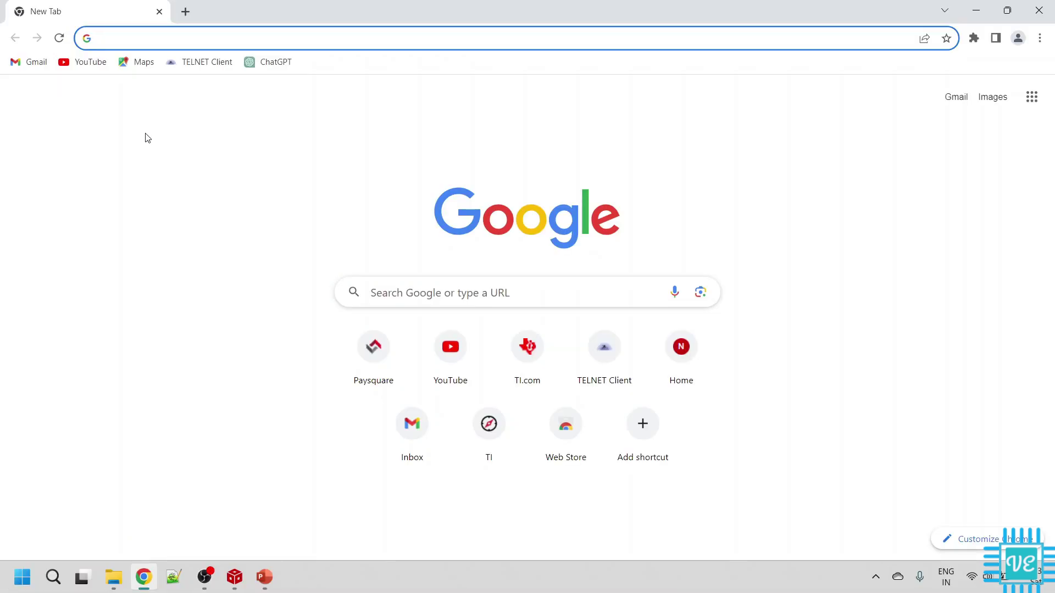
left_click(408, 293)
type("ti rtos")
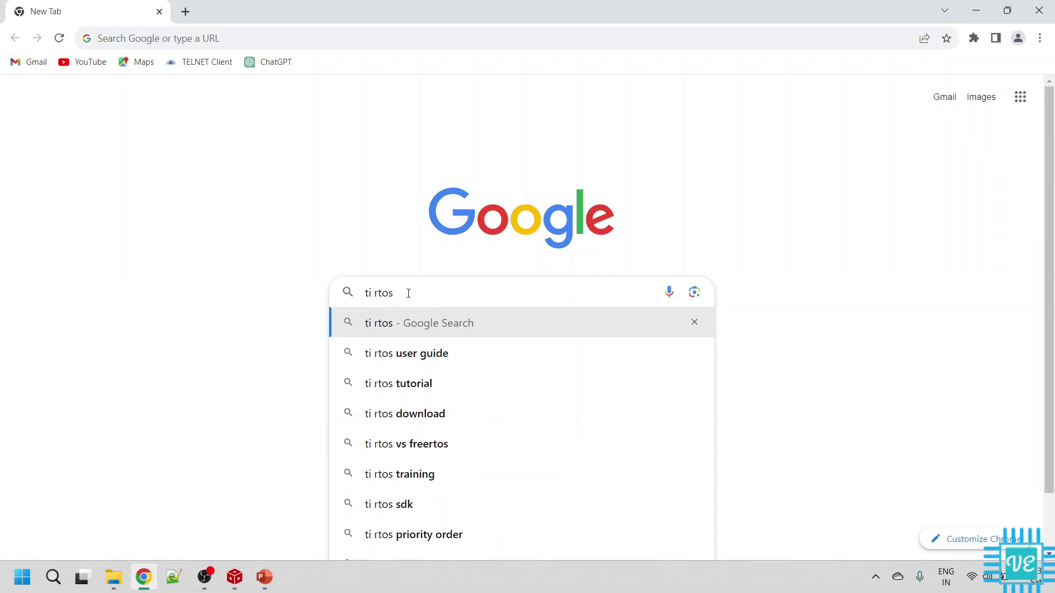
key("Return")
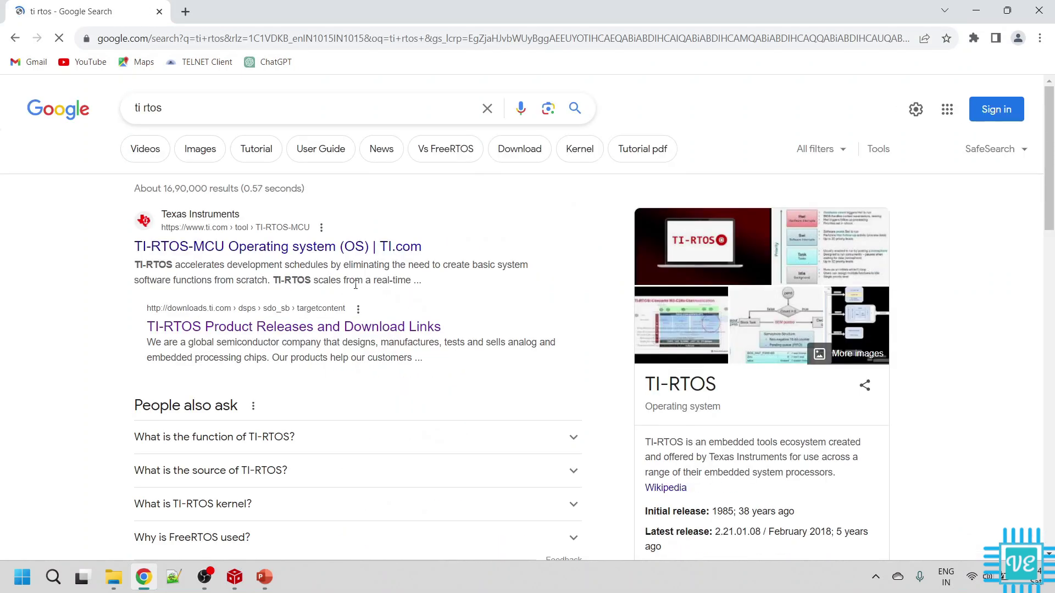
left_click(304, 254)
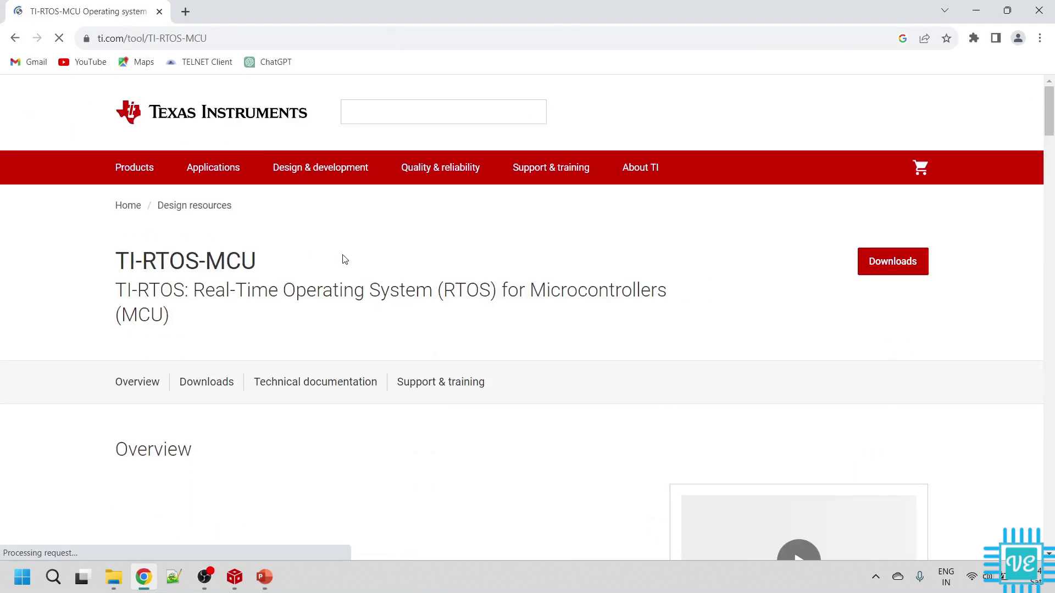
Go to the Downloads section of the TI-RTOS-MCU page and open the download options for TI-RTOS
scroll(596, 229, "down", 4)
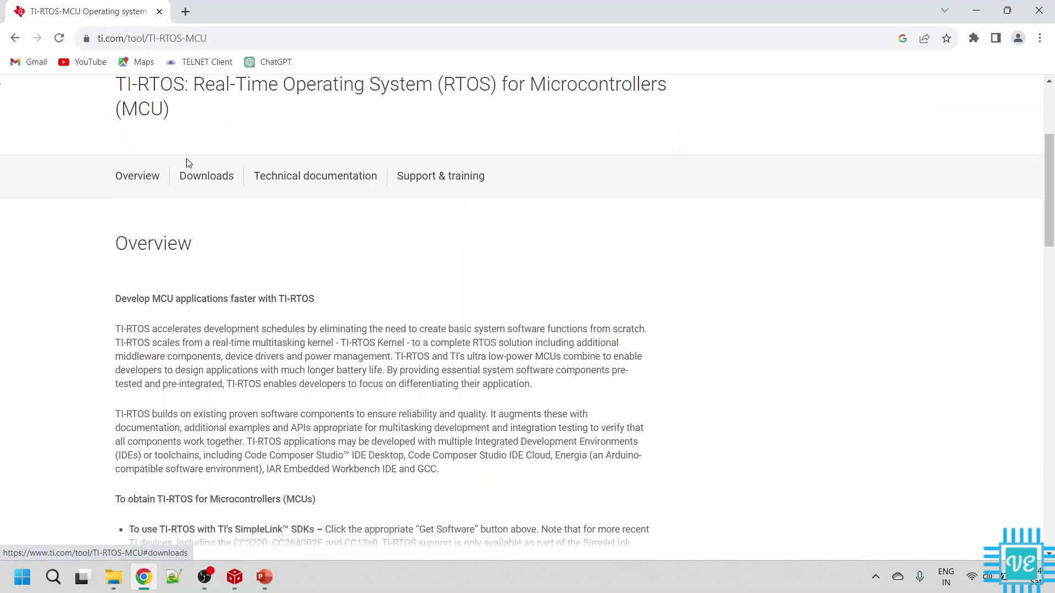
left_click(209, 180)
scroll(685, 231, "down", 1)
scroll(797, 234, "up", 1)
left_click(844, 221)
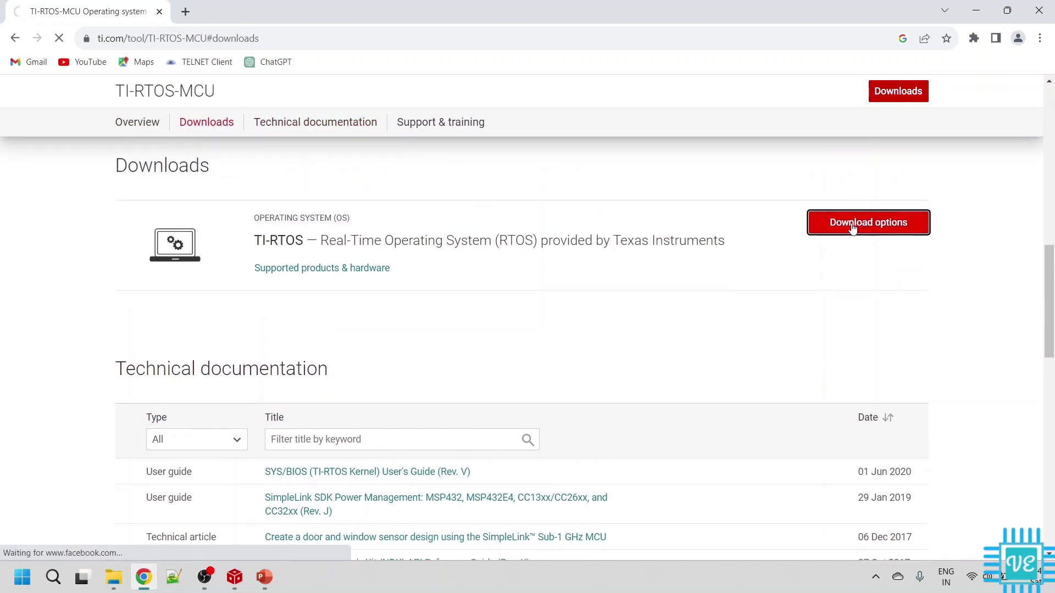
Download the Windows installer of TI-RTOS 2.16.01.14 for Tiva C (TM4C) and open the downloaded setup file
scroll(650, 214, "down", 3)
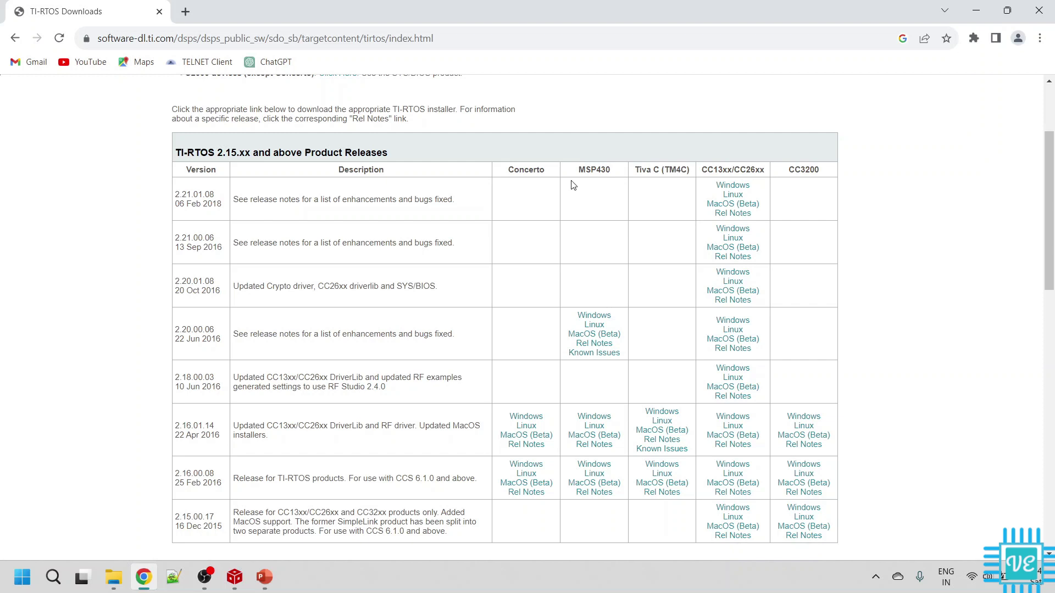
left_click_drag(577, 172, 612, 170)
left_click_drag(635, 171, 660, 165)
scroll(665, 313, "down", 1)
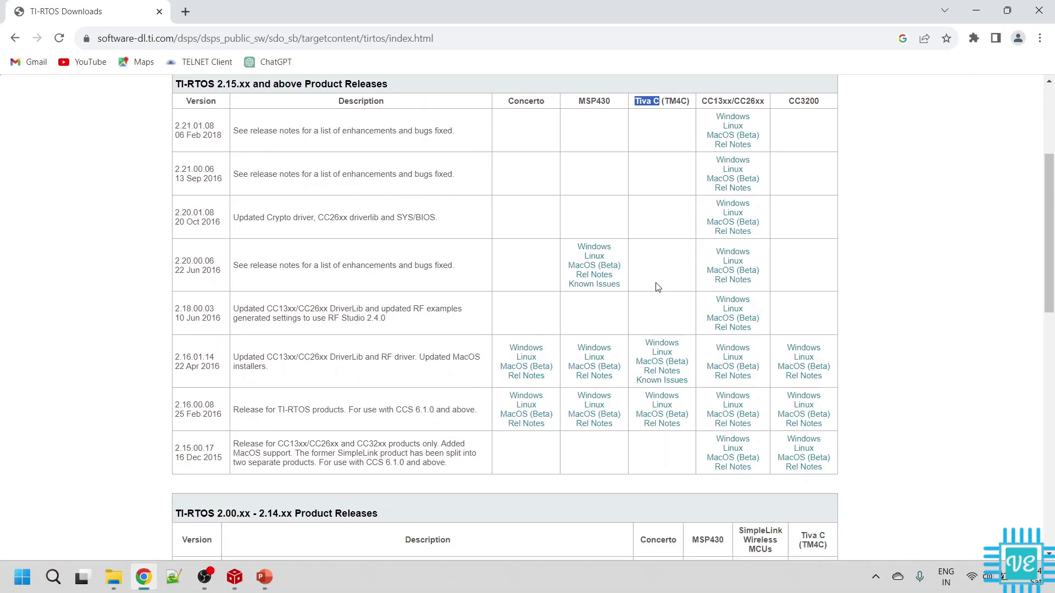
left_click(657, 103)
left_click(664, 345)
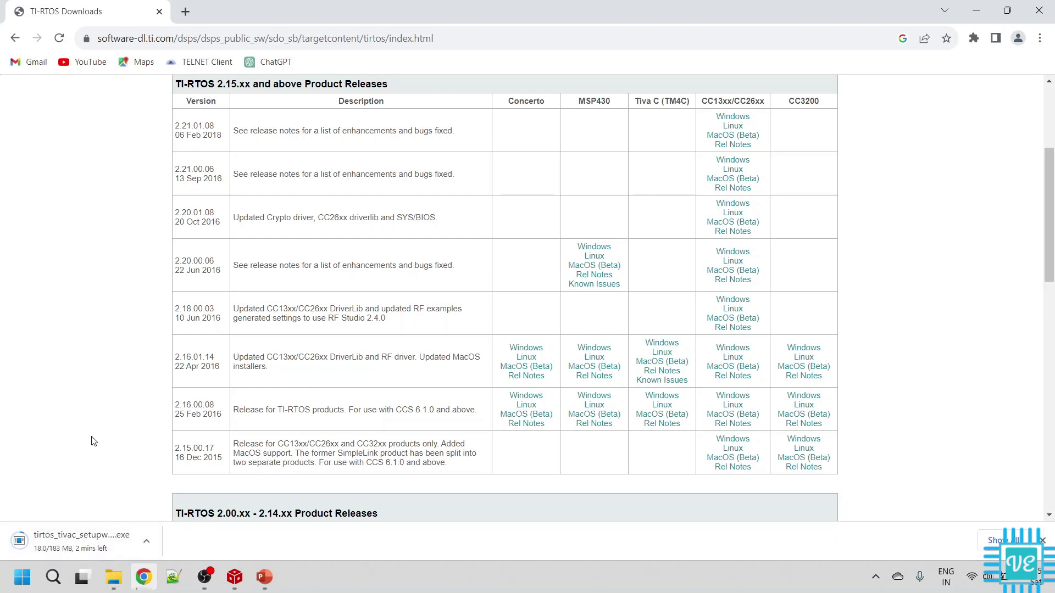
left_click(75, 548)
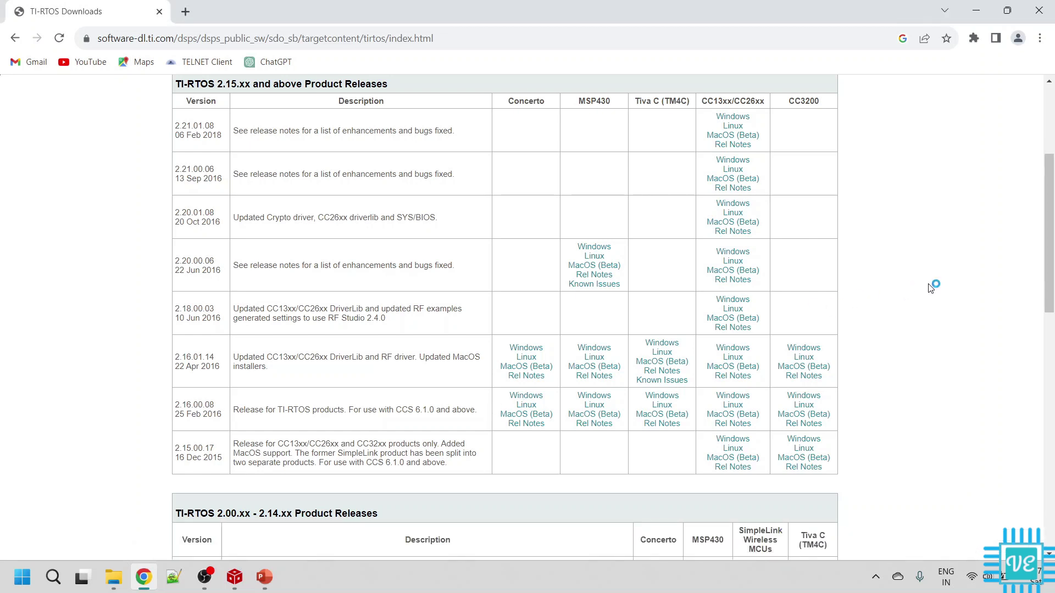
Install TI-RTOS for TivaC 2.16.01.14 into C:\ti, accepting the license agreement and finishing the setup wizard
left_click(619, 404)
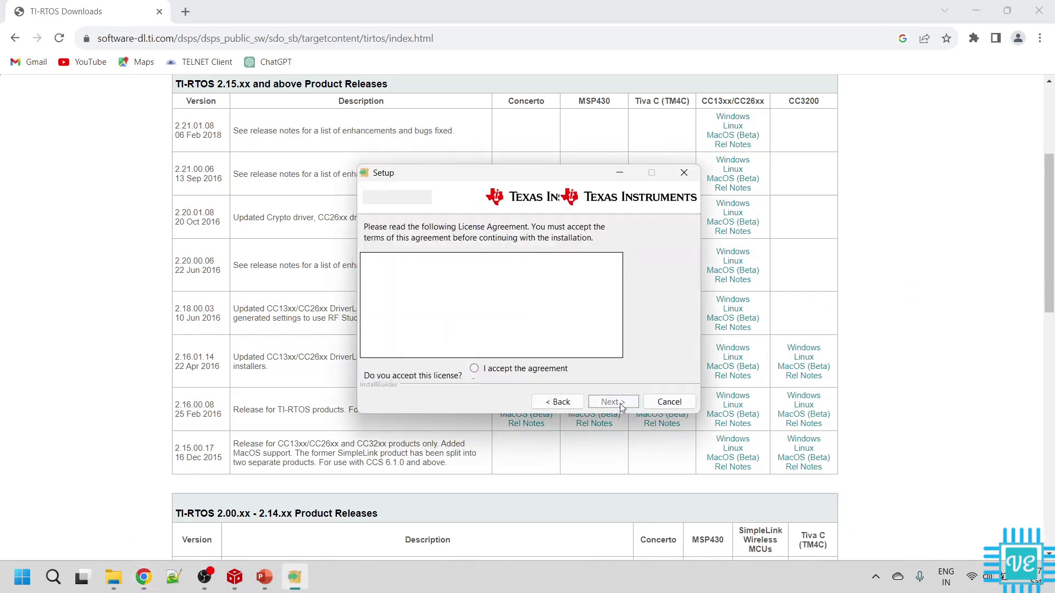
left_click(537, 360)
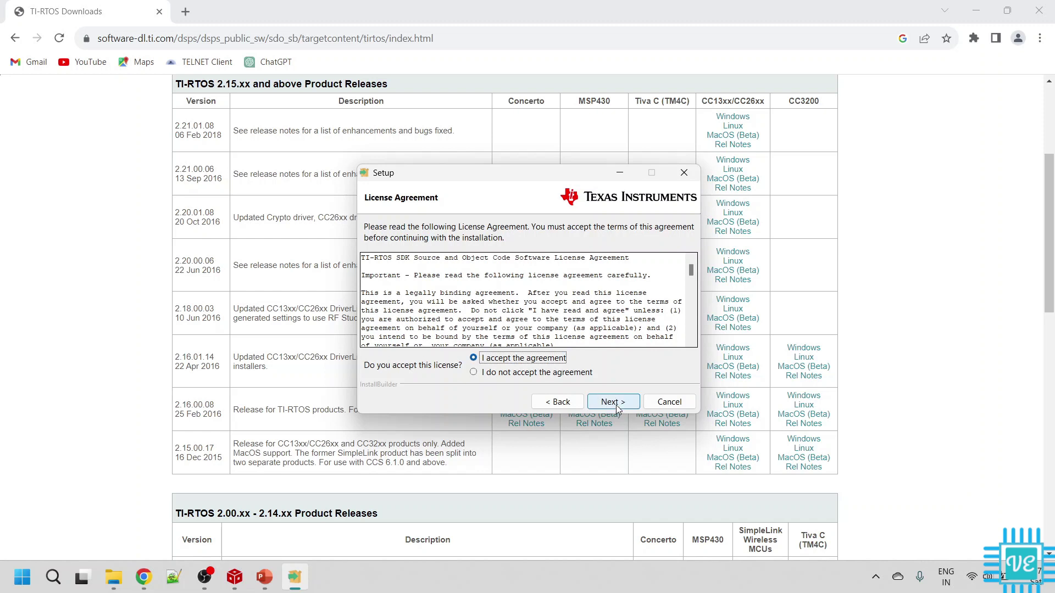
left_click(618, 408)
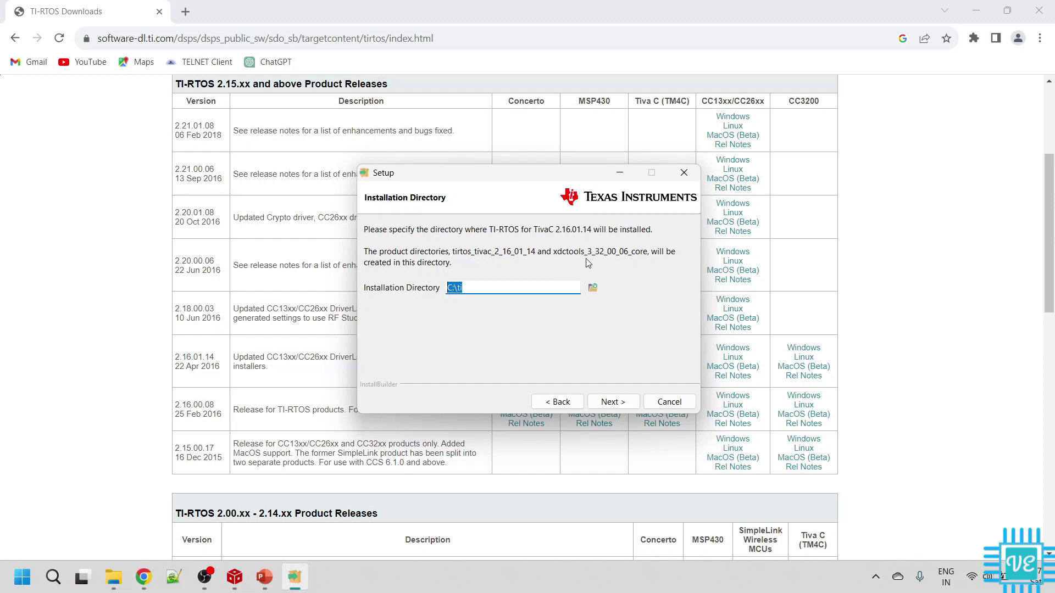
left_click(613, 402)
left_click(611, 402)
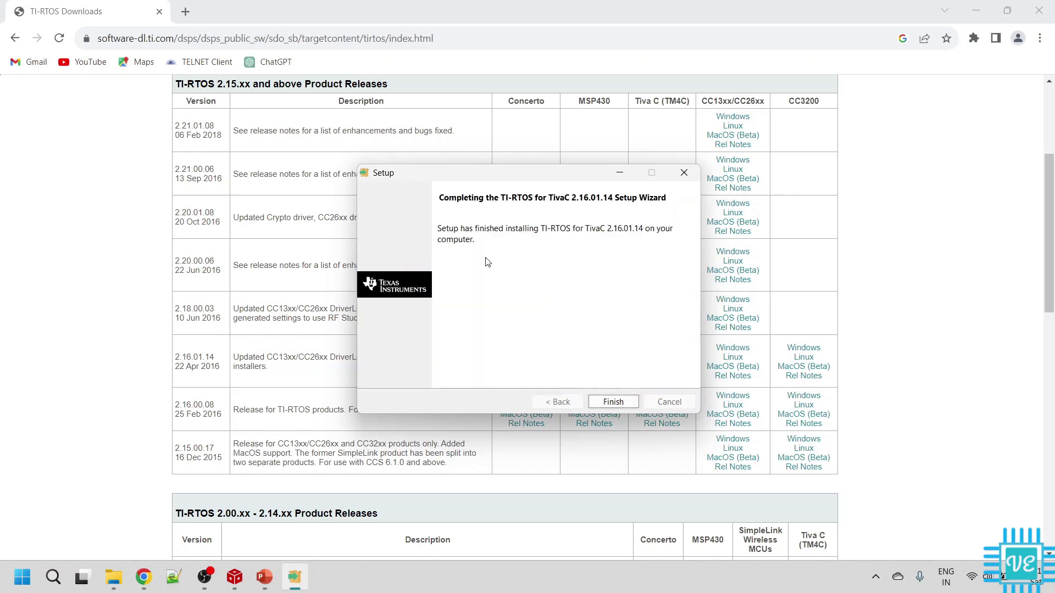
left_click(624, 404)
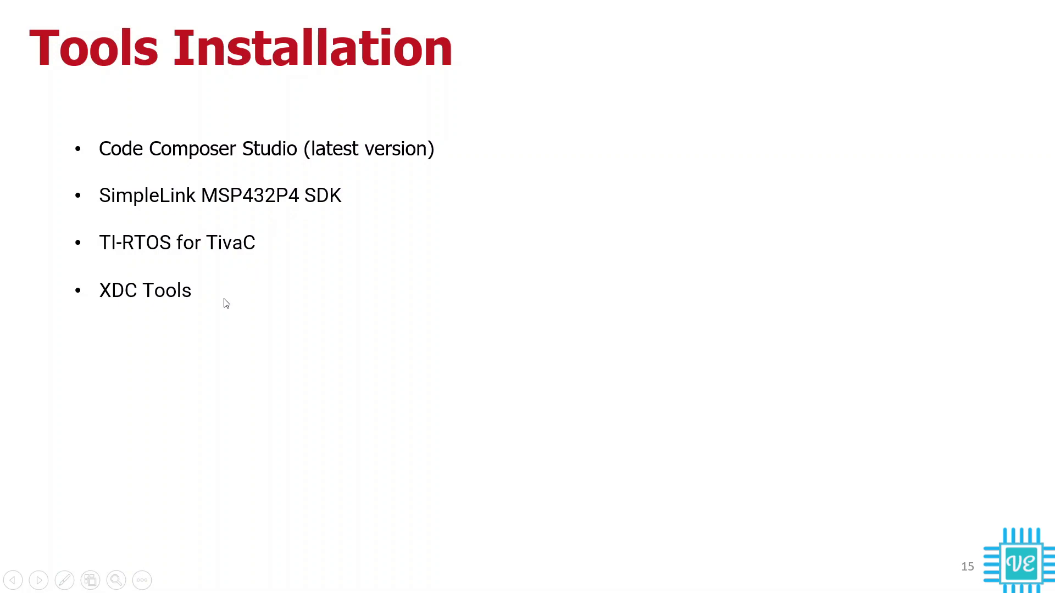
View the installed tool folders in C:\ti, then switch to Code Composer Studio and open its Products preferences
key("alt+Tab")
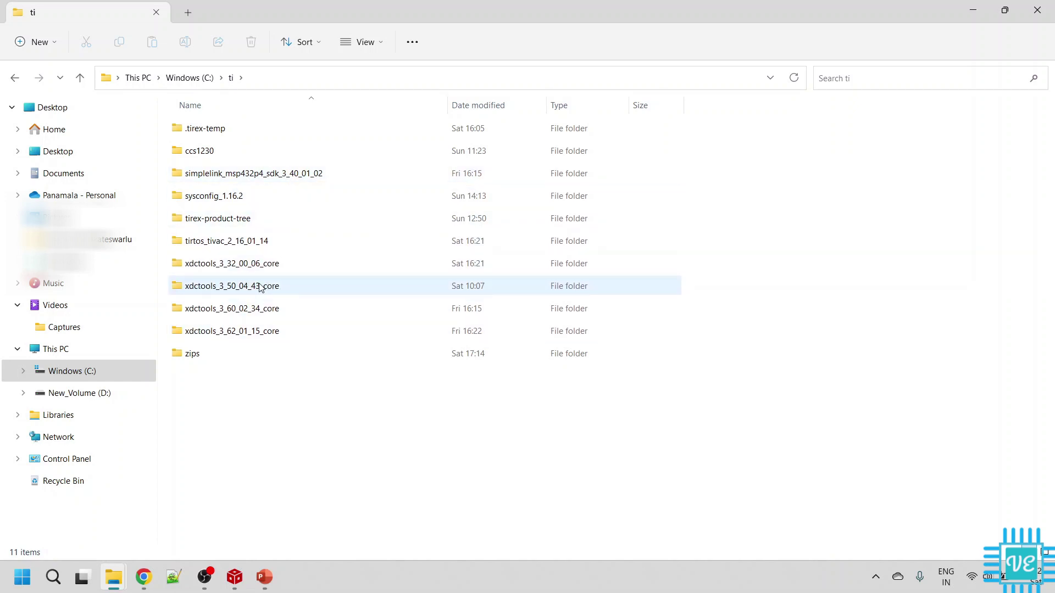
left_click(235, 578)
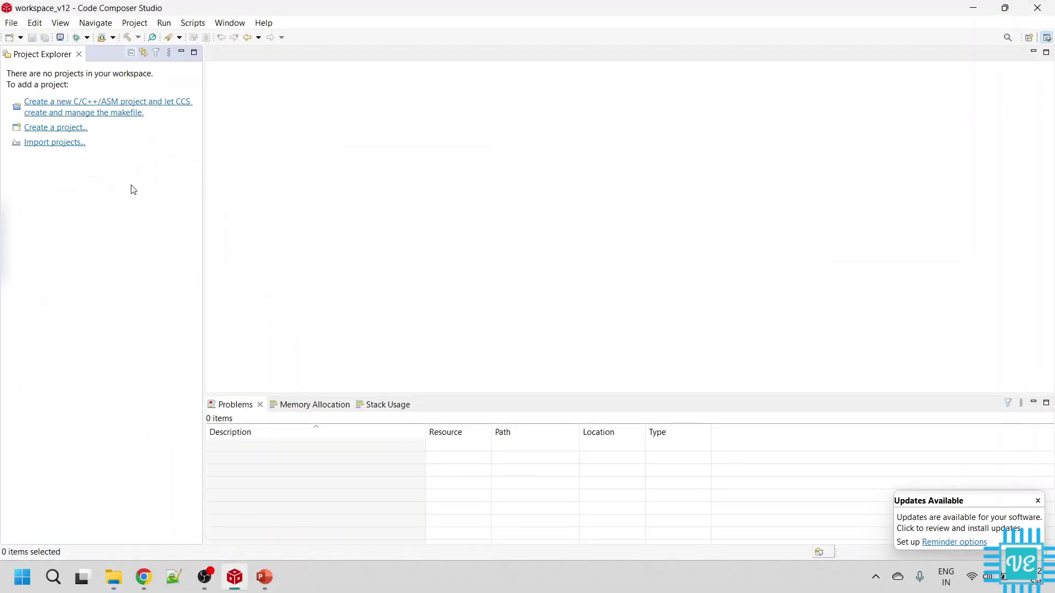
left_click(231, 24)
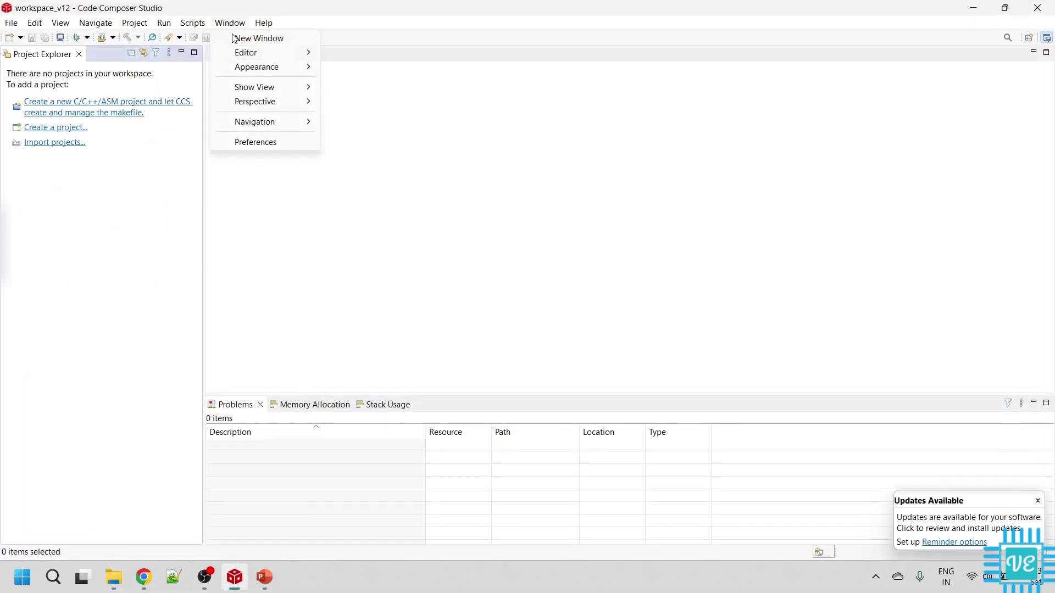
left_click(256, 146)
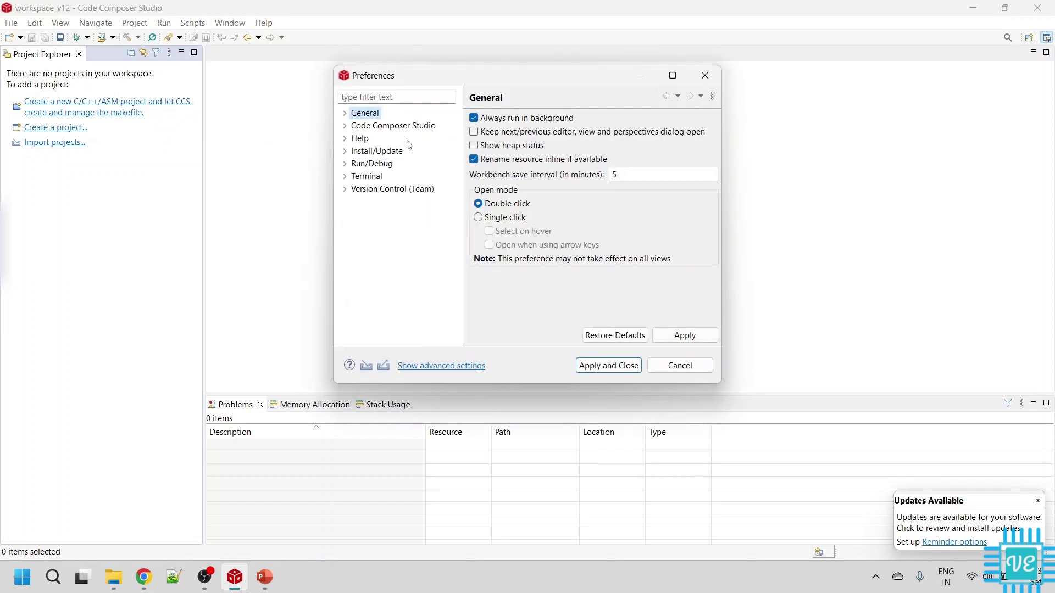
left_click(345, 127)
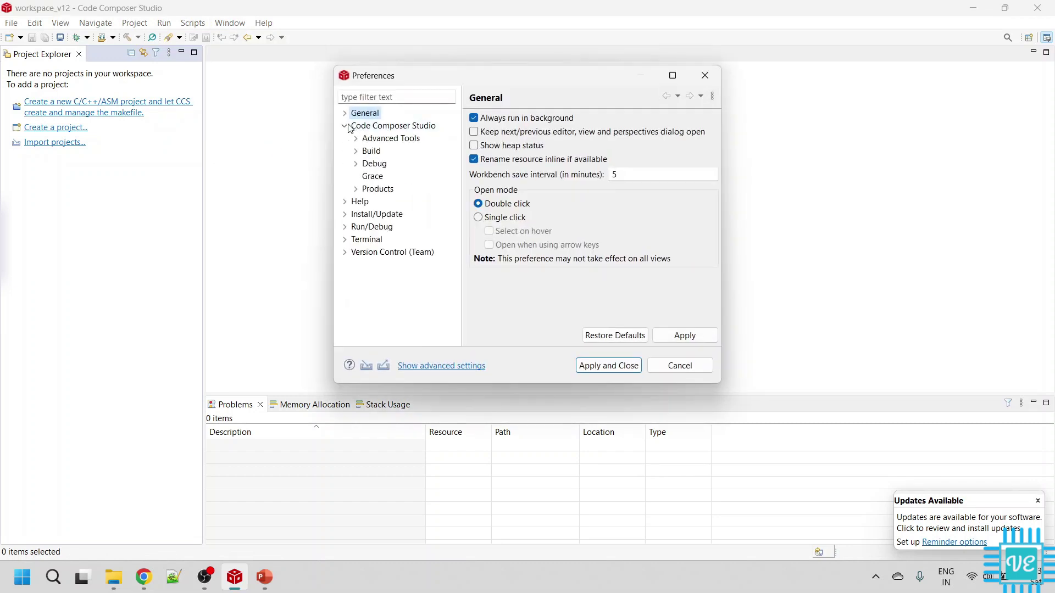
left_click(377, 189)
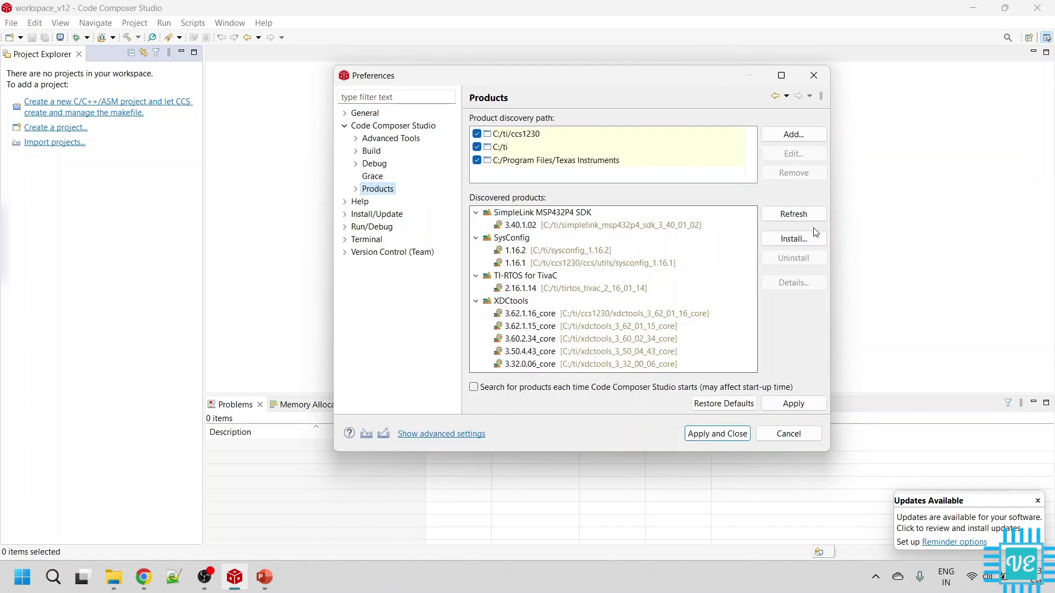
Refresh the discovered products list in Code Composer Studio, apply the preferences and close them
left_click(797, 215)
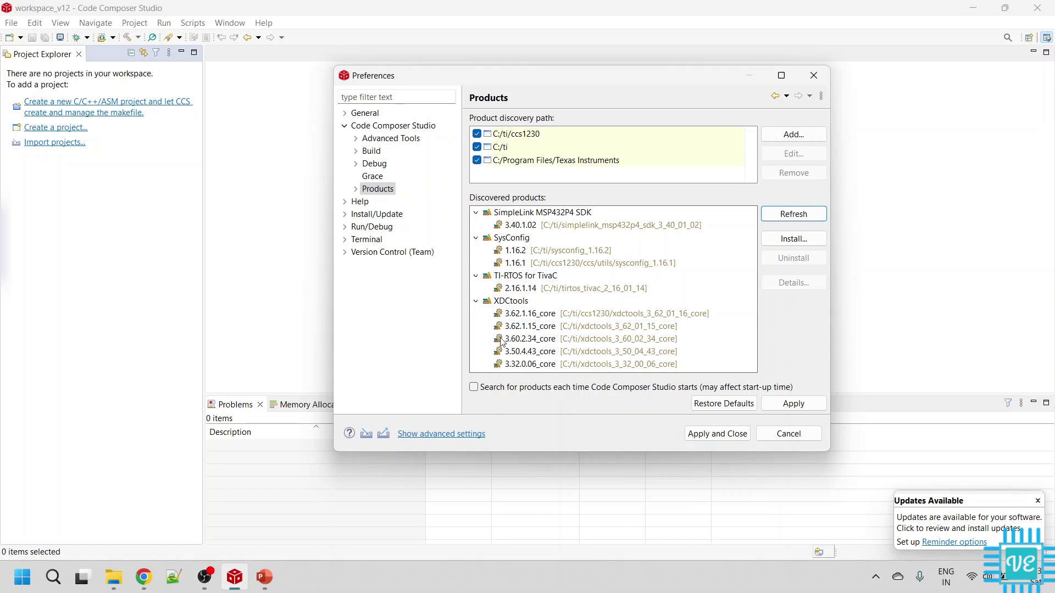
left_click(793, 403)
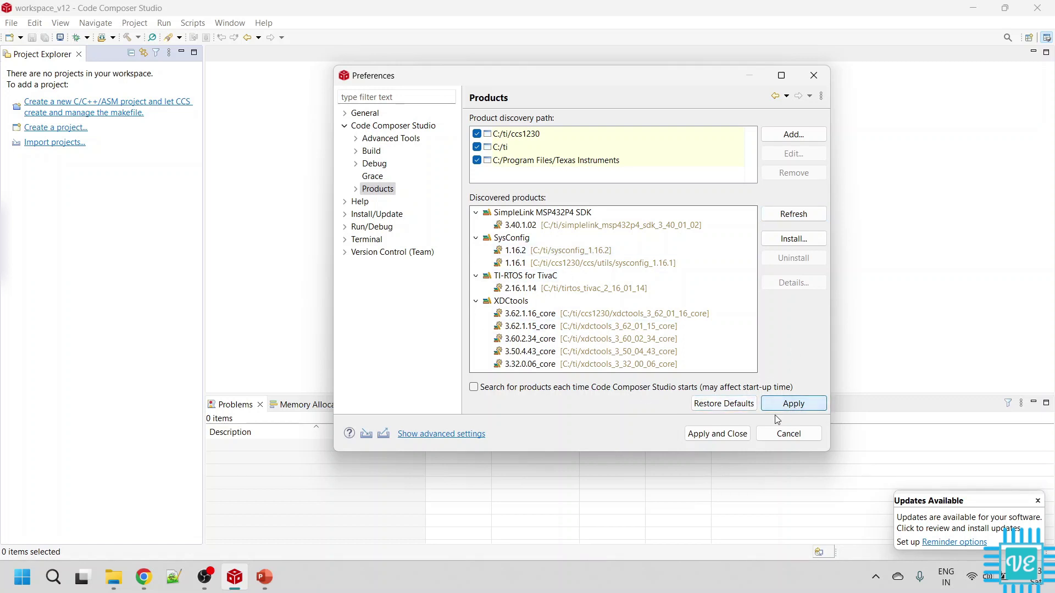
left_click(717, 434)
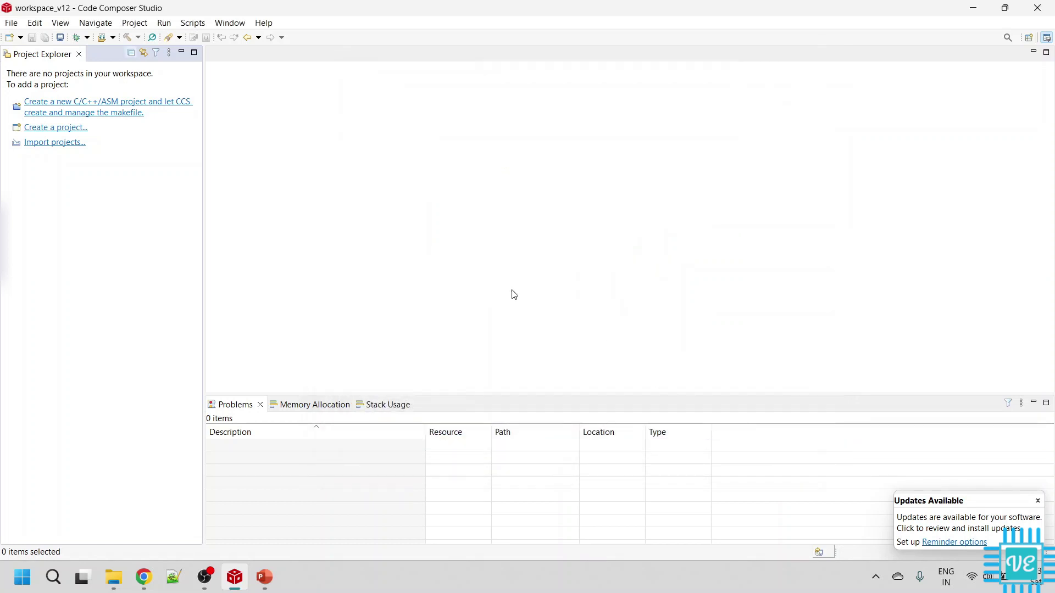